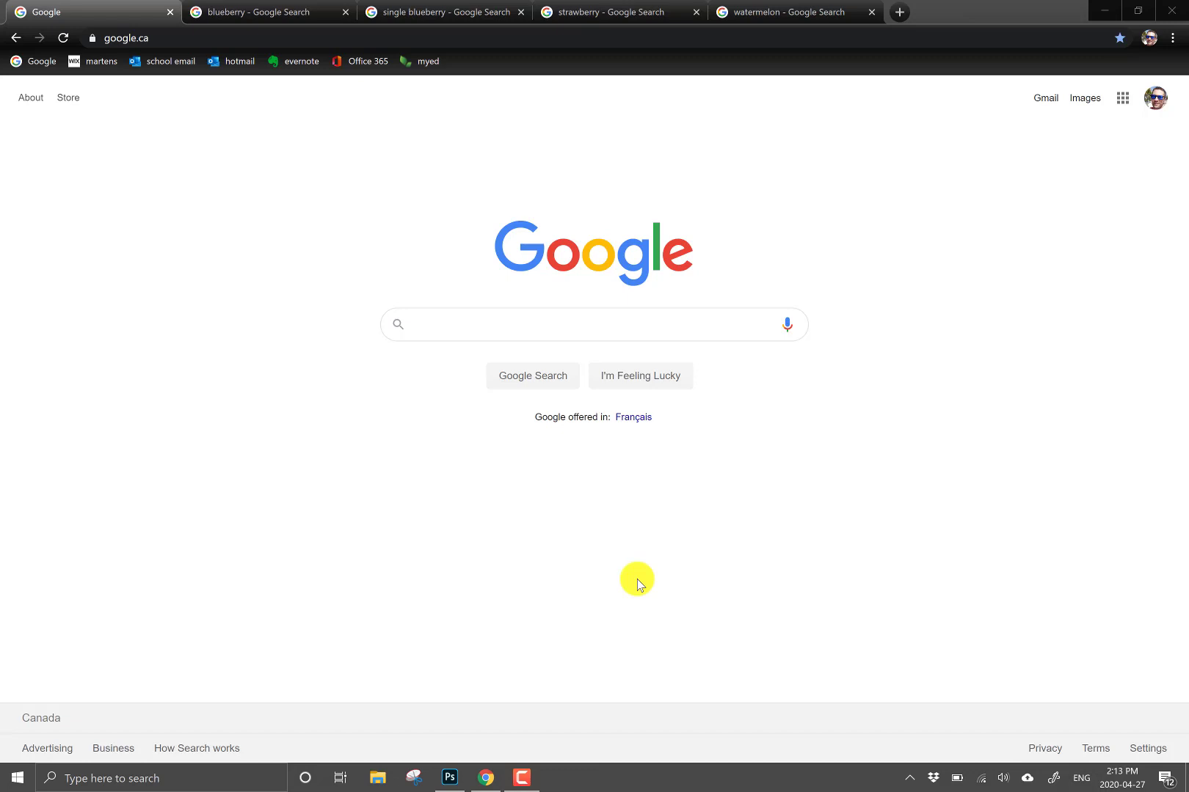
- Search Google for 'strawberry' and switch to the Images results grid
click(567, 321)
text(straw)
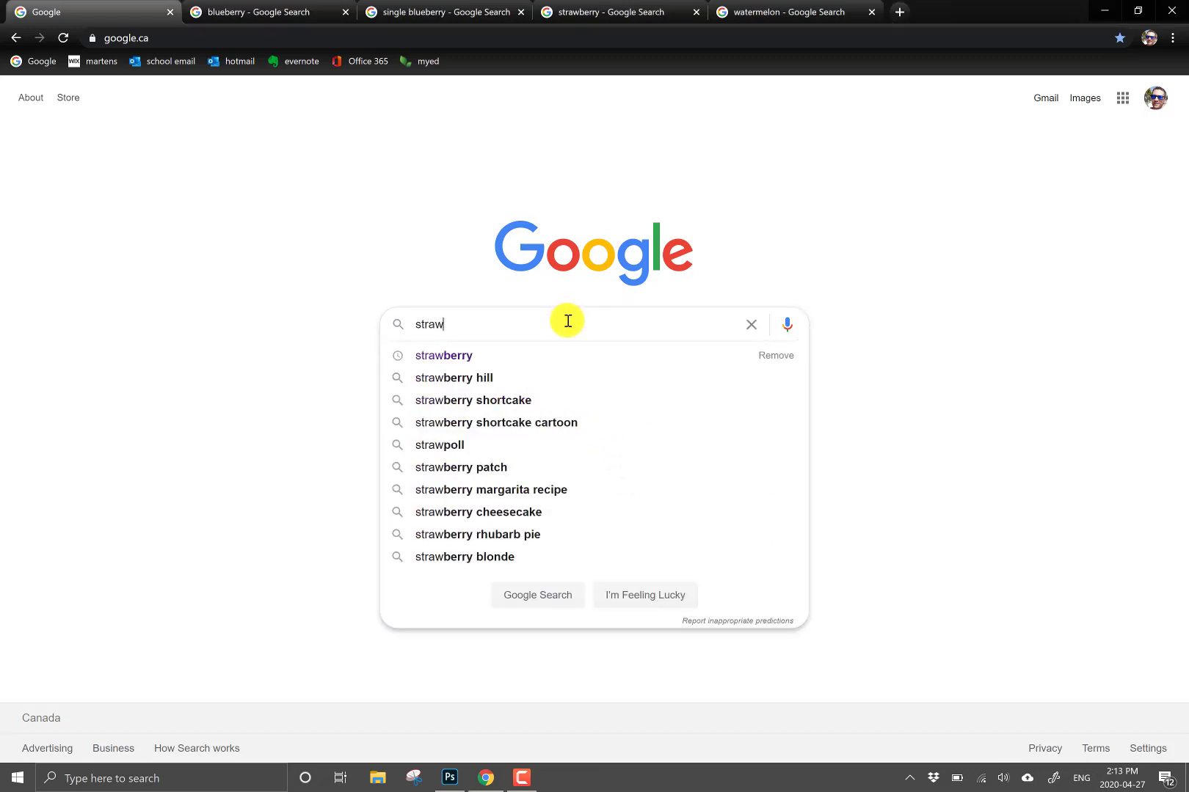
text(berry)
key(Return)
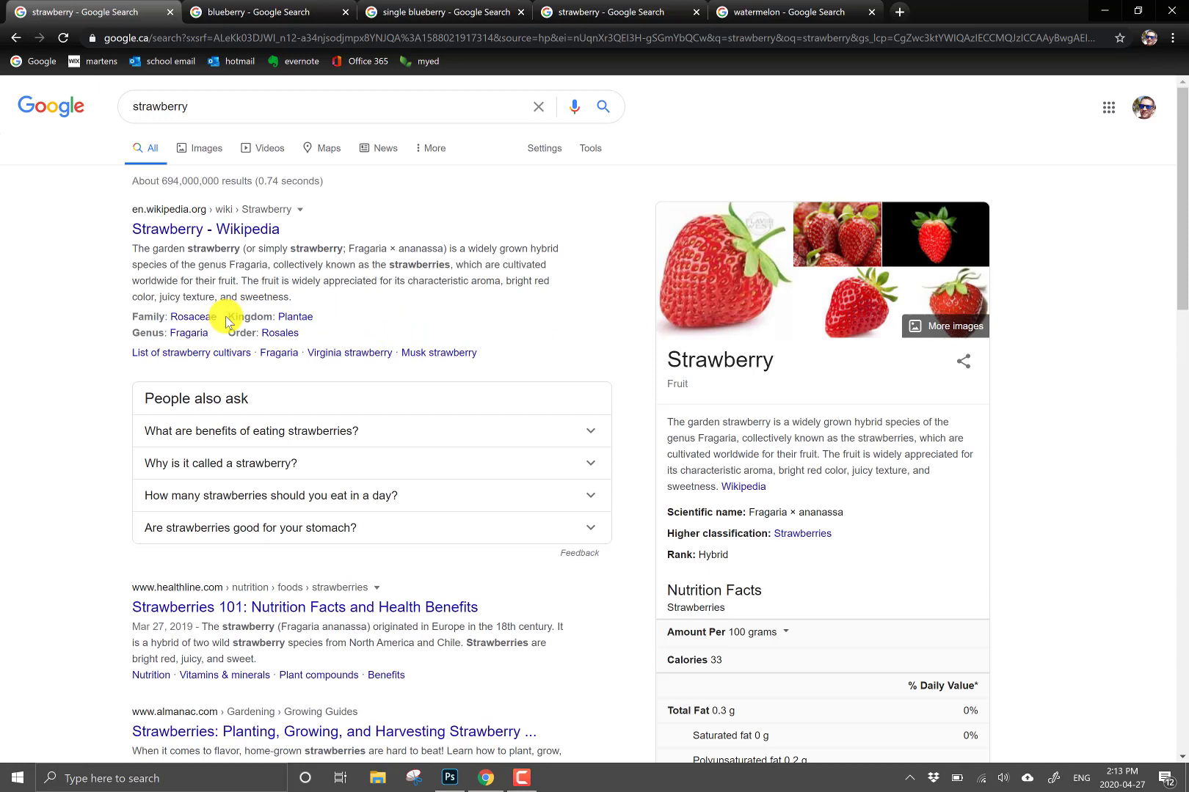
click(205, 168)
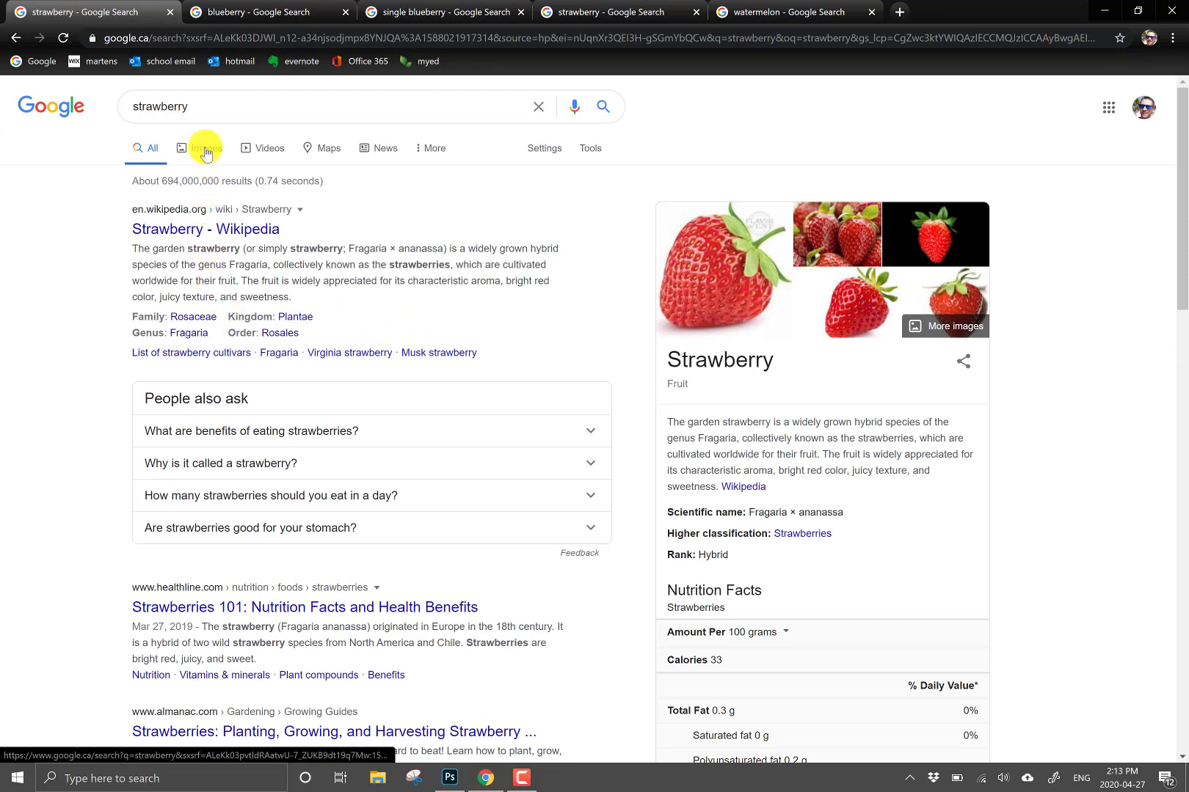
click(205, 151)
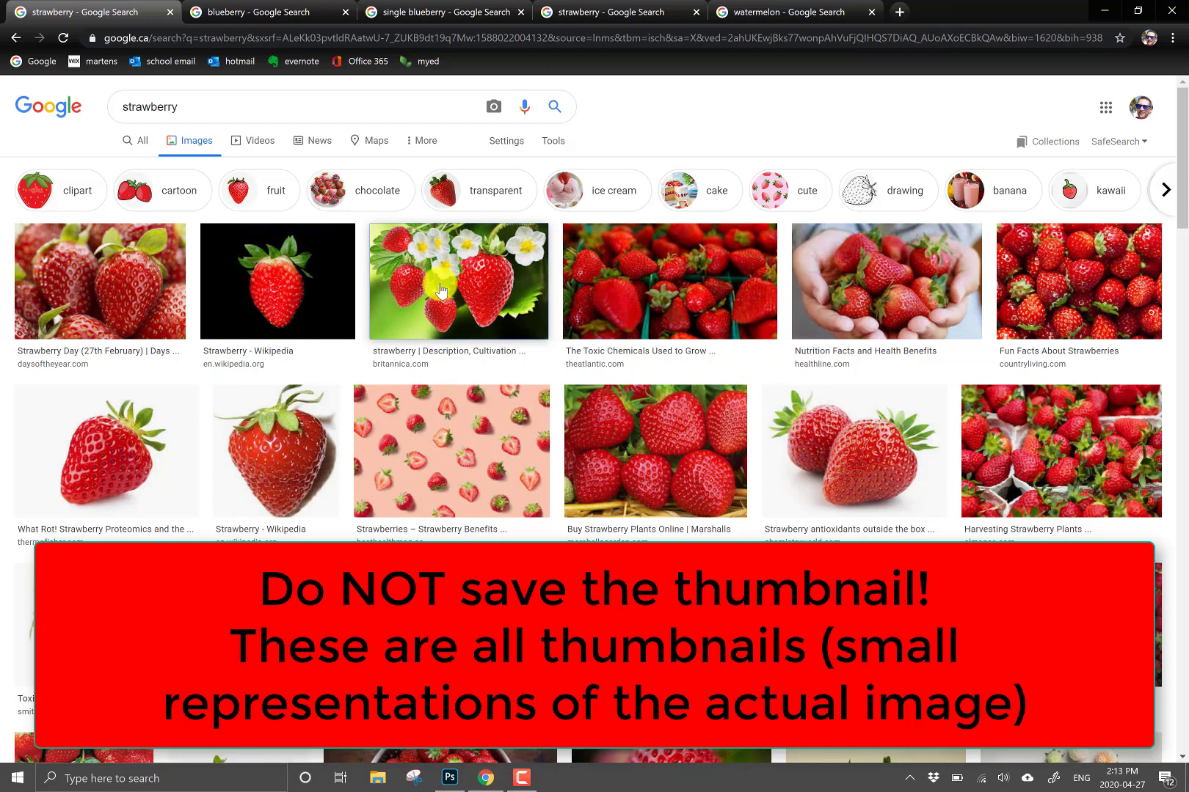
right_click(438, 284)
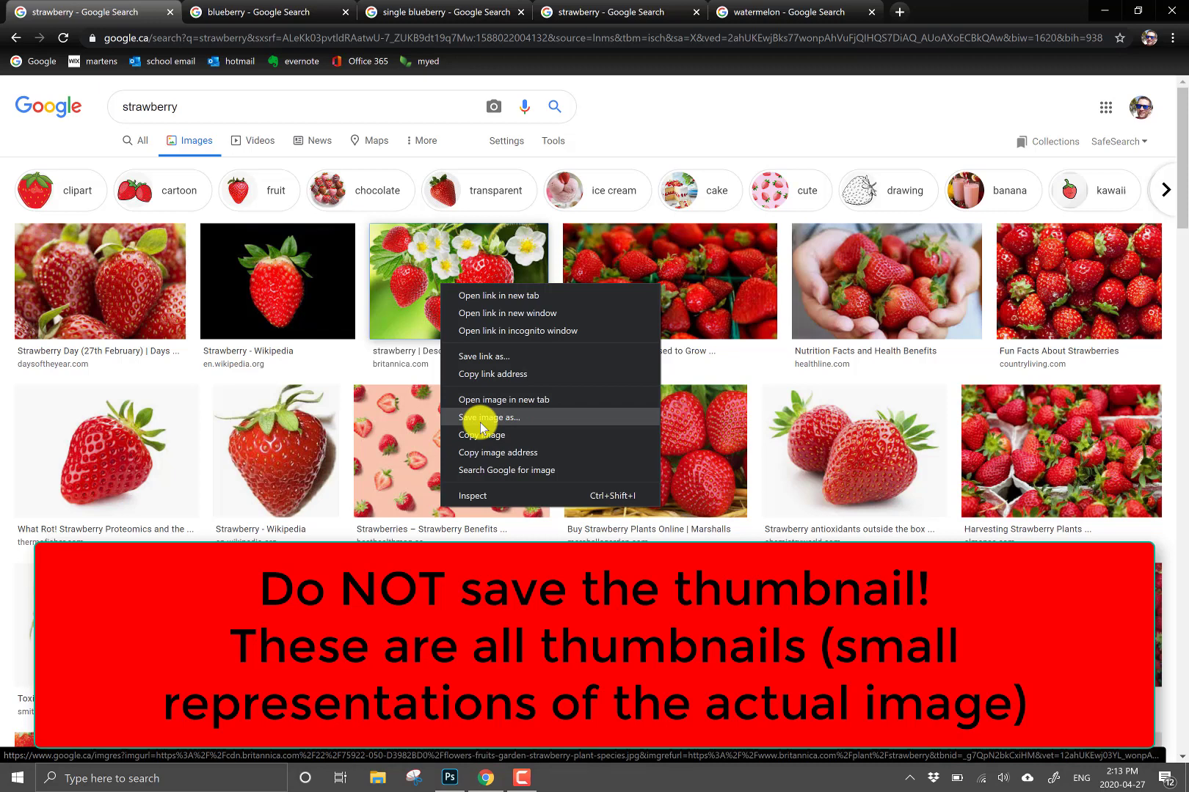
click(358, 360)
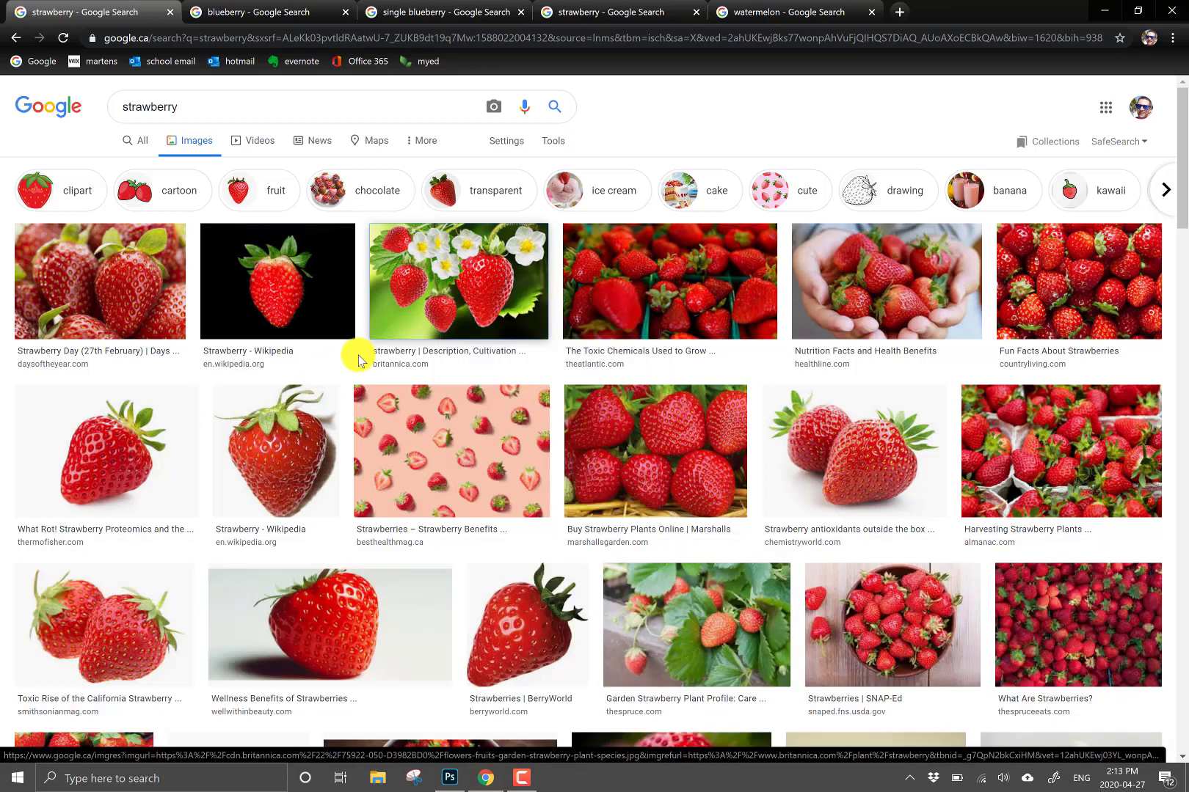
- Preview the britannica strawberry, then the 220 × 243 Wikipedia single-strawberry image
click(439, 289)
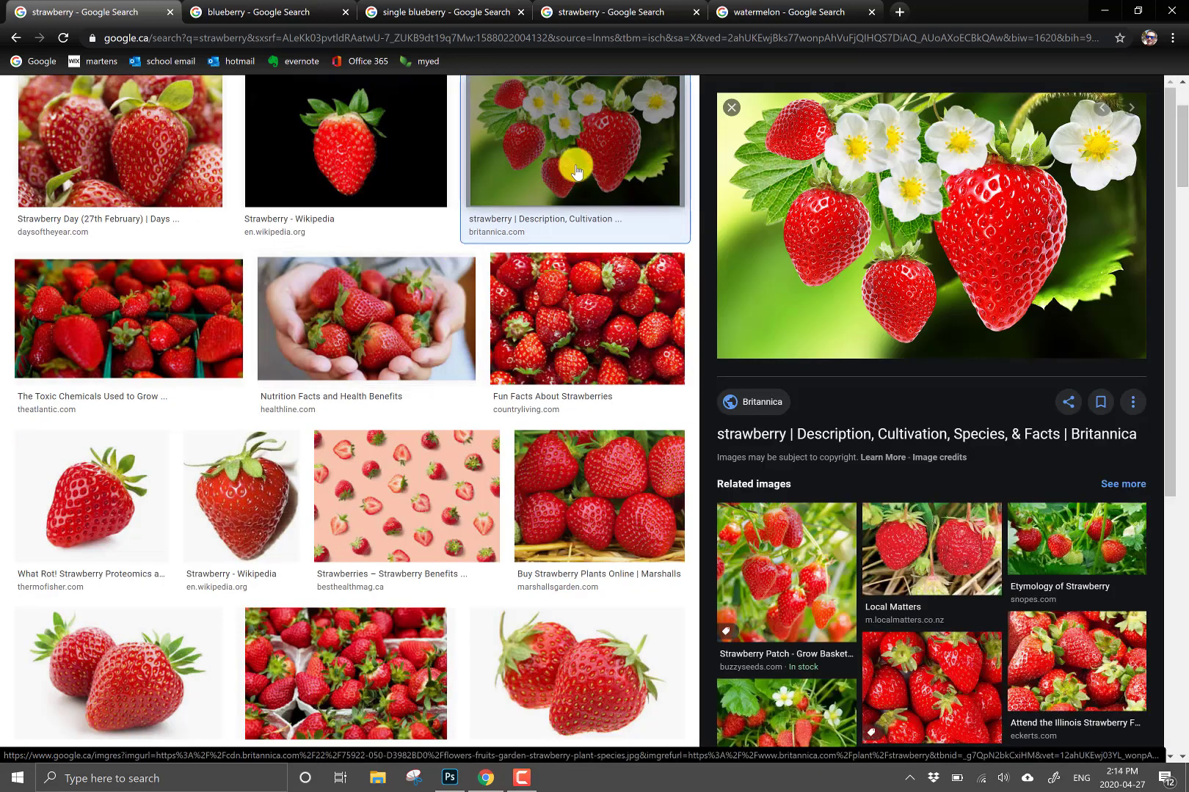
mouse_move(936, 250)
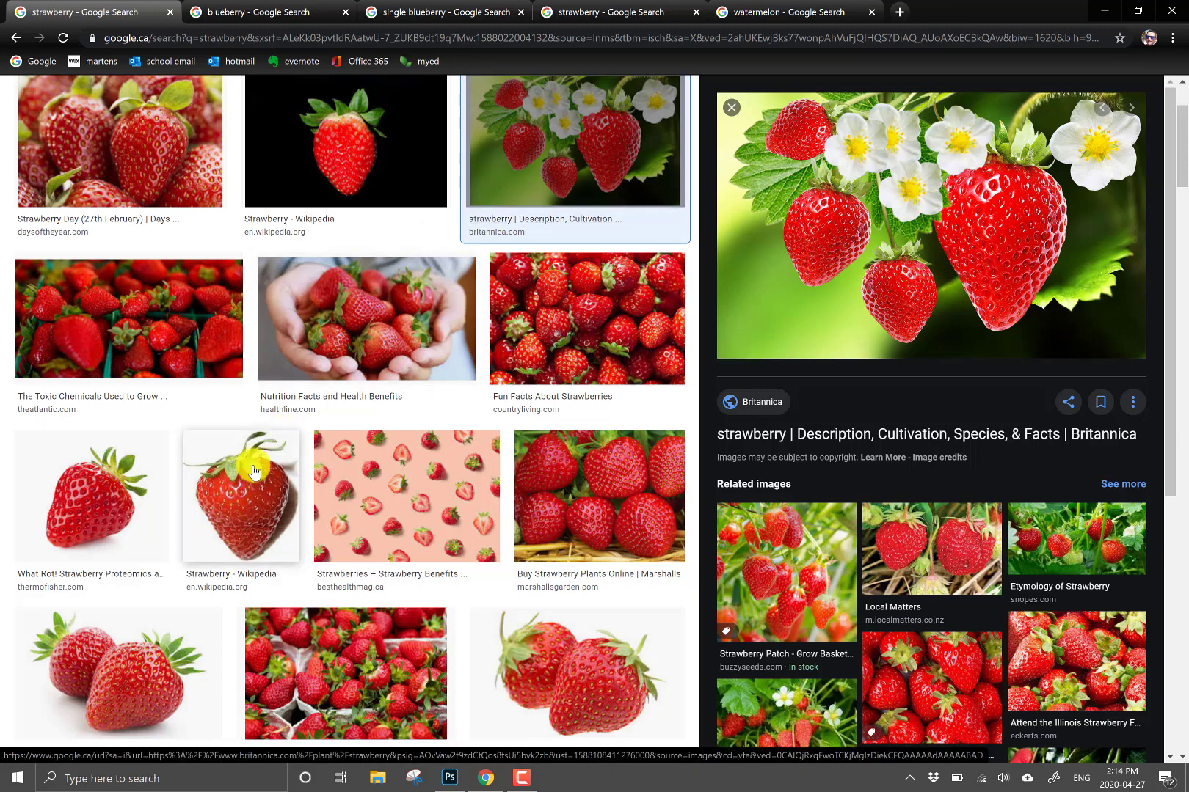
click(242, 501)
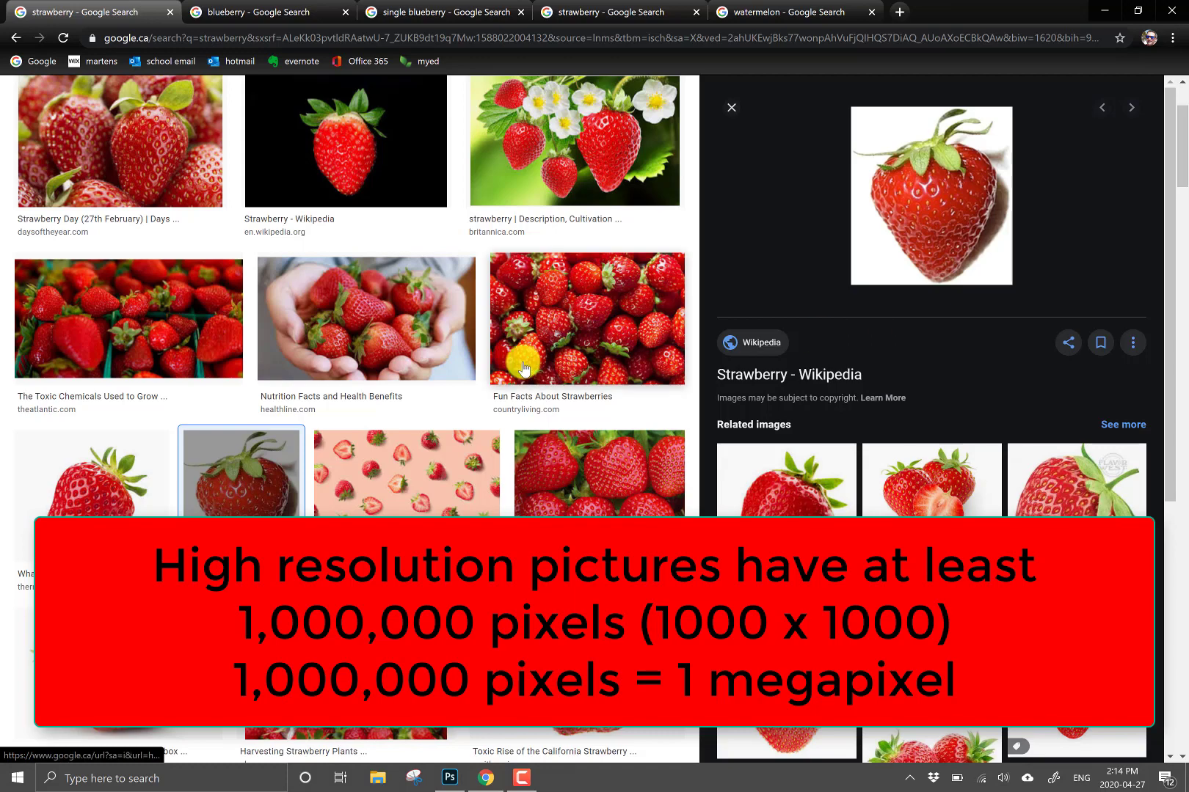
scroll(523, 368, up, 2)
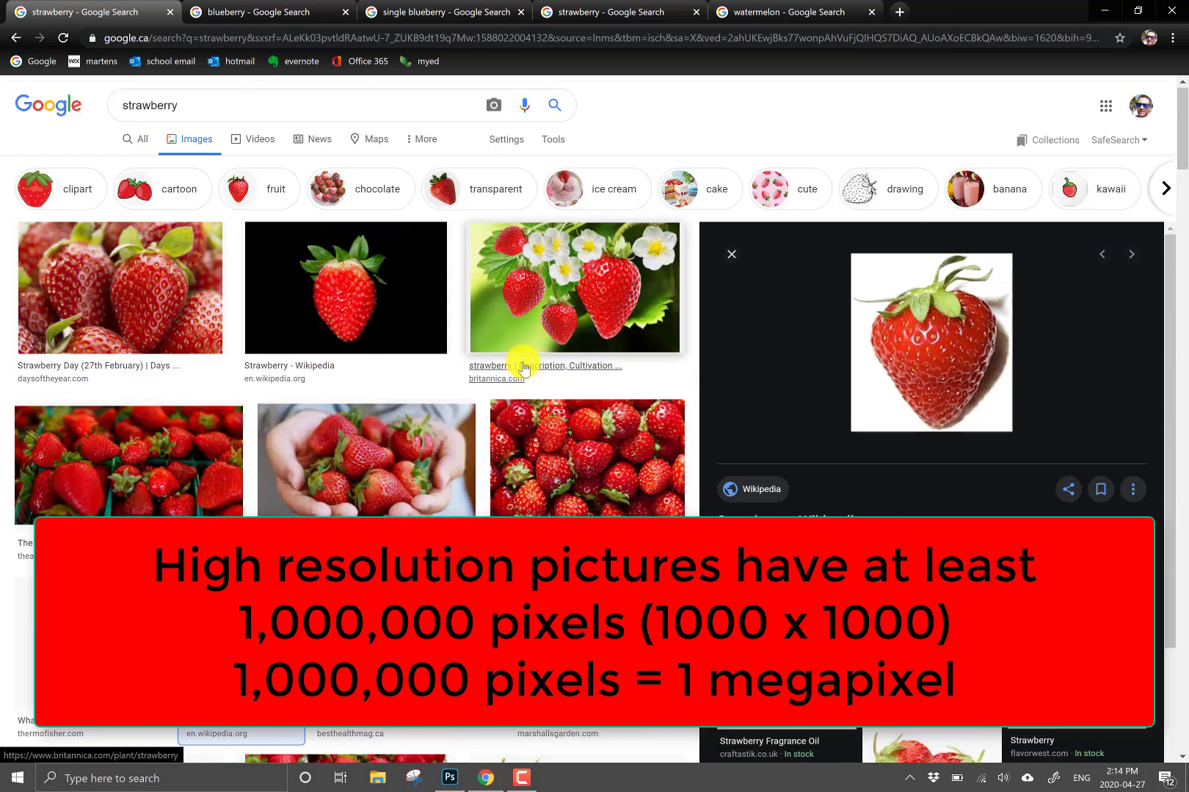
- Filter strawberry results to Large size and preview The Spruce's garden strawberry plant photo
click(559, 146)
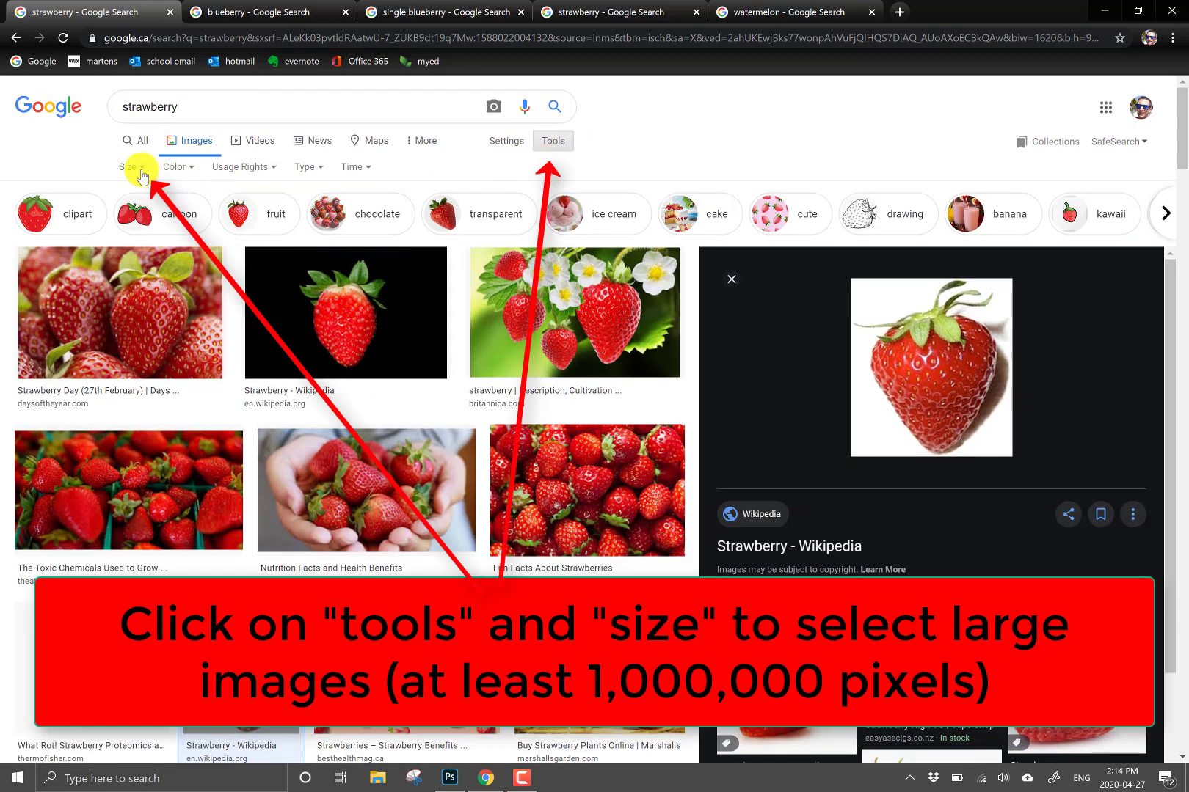
click(141, 172)
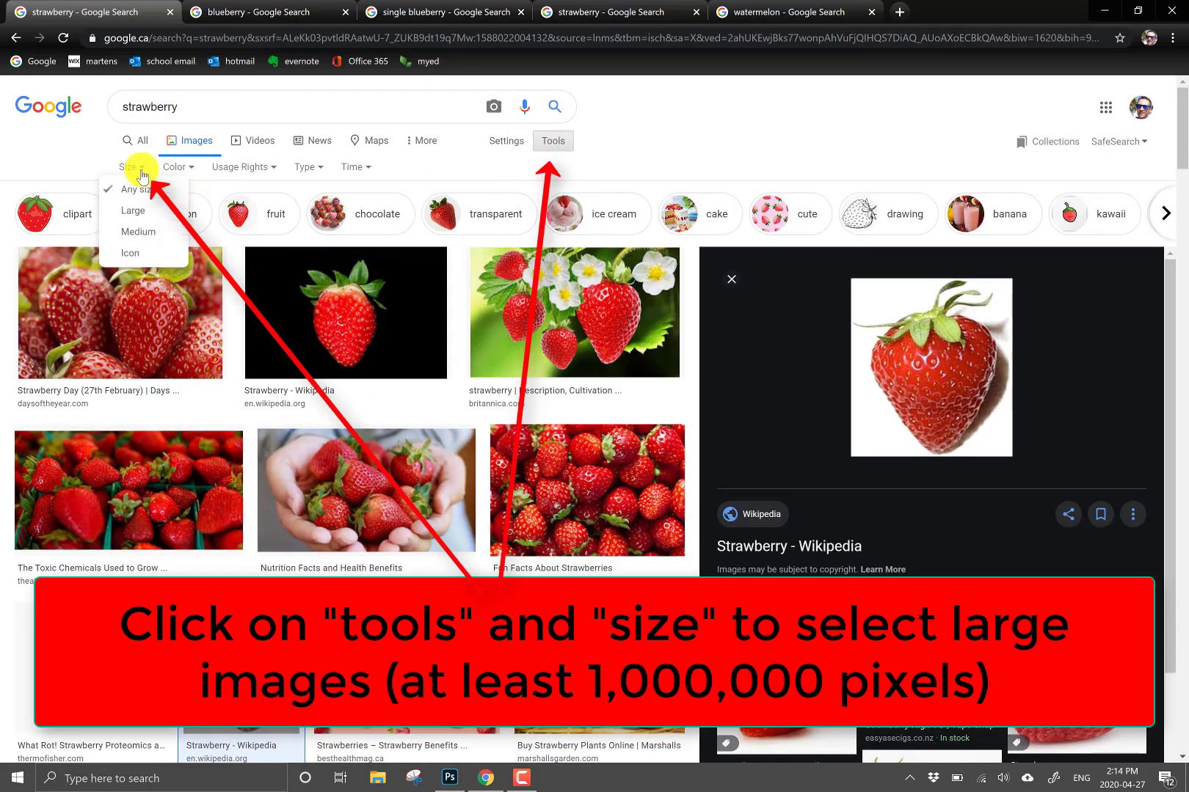
click(134, 213)
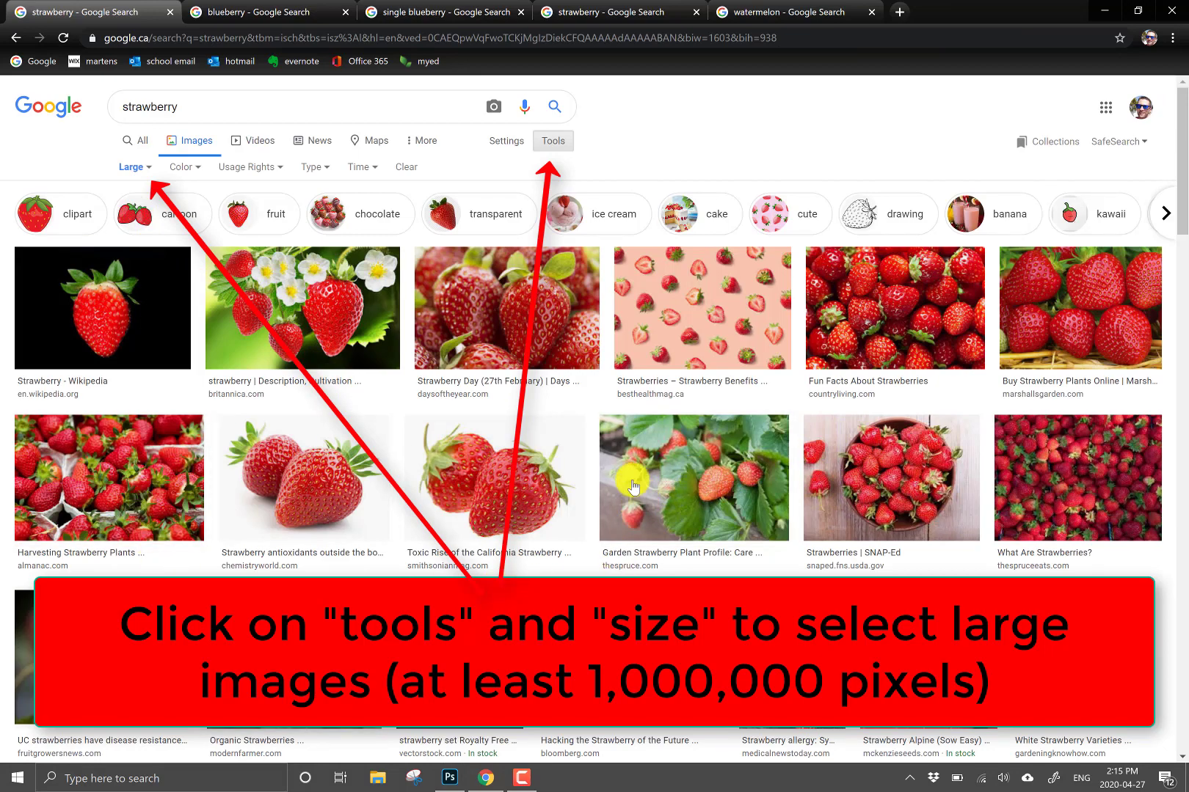
click(687, 476)
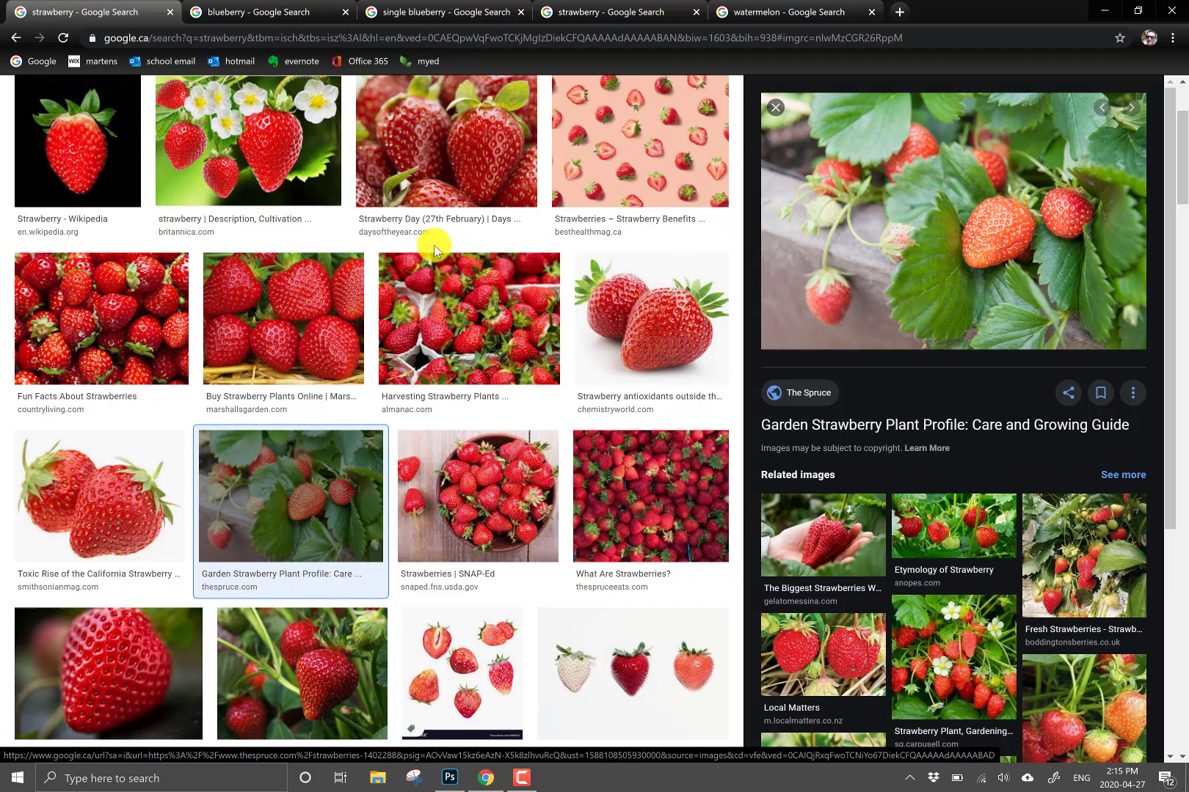
- On the blueberry tab, start saving the three-blueberry preview image as WEBP into Food Face
click(258, 12)
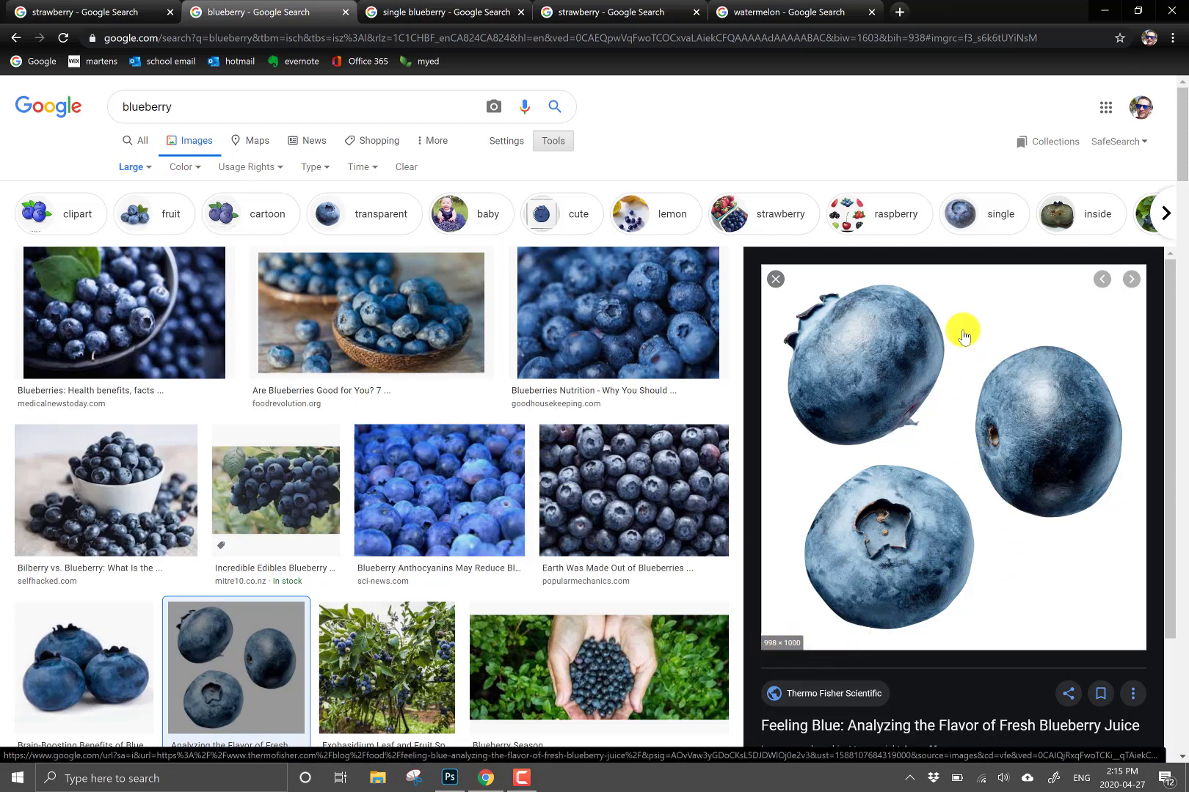
right_click(925, 425)
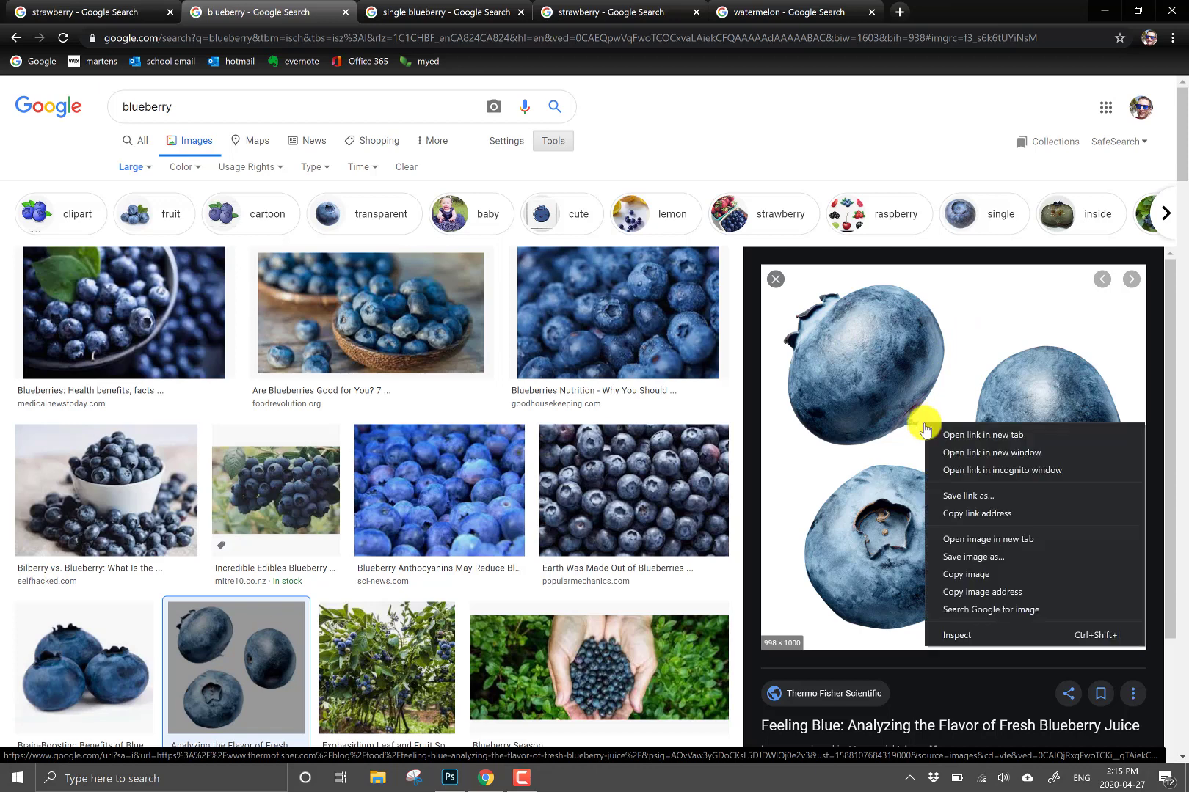
click(974, 557)
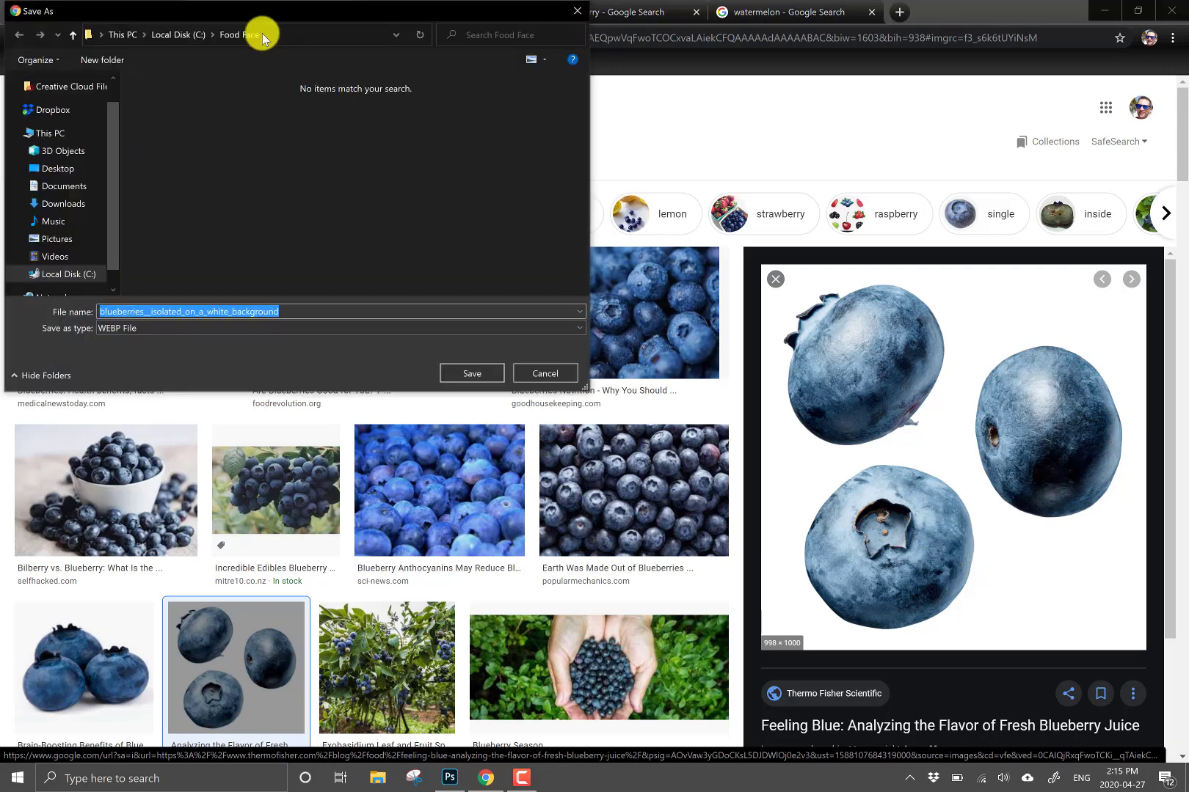
drag(267, 16, 569, 173)
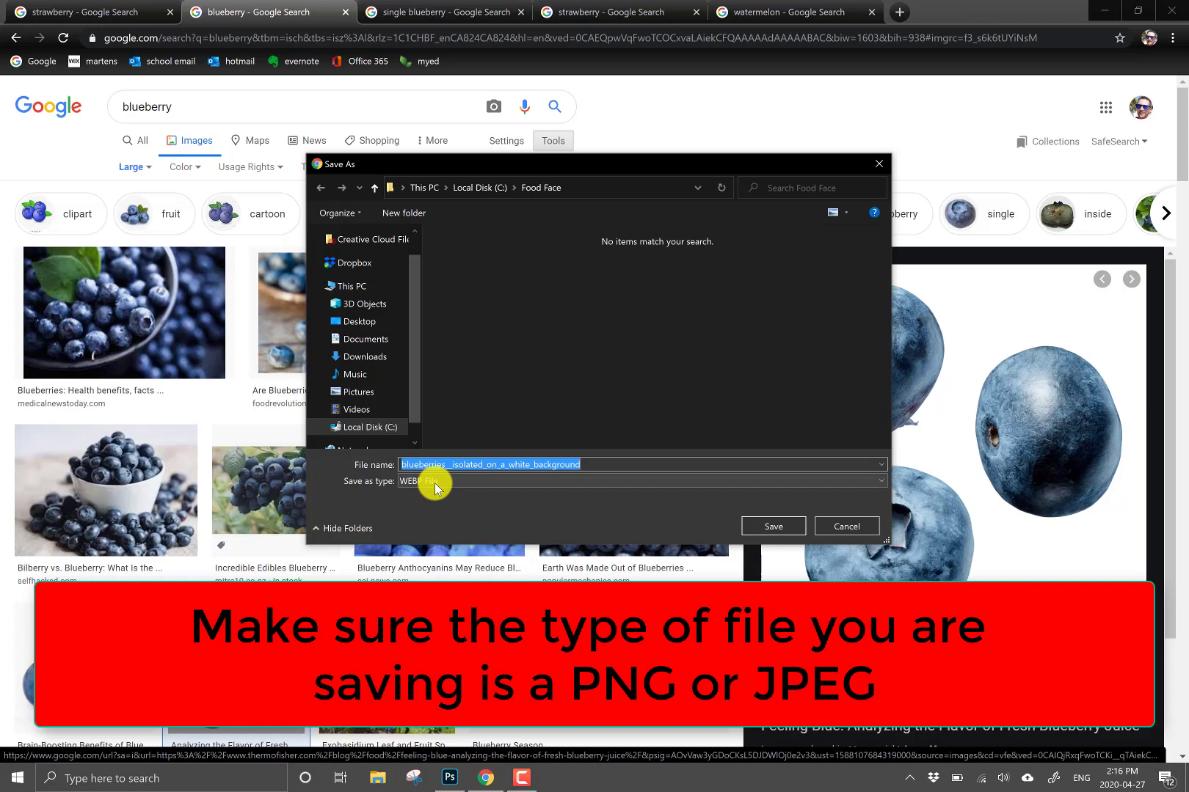
- Cancel the blueberry save and preview Dreamstime's single blueberry on white in the single blueberry results
click(866, 529)
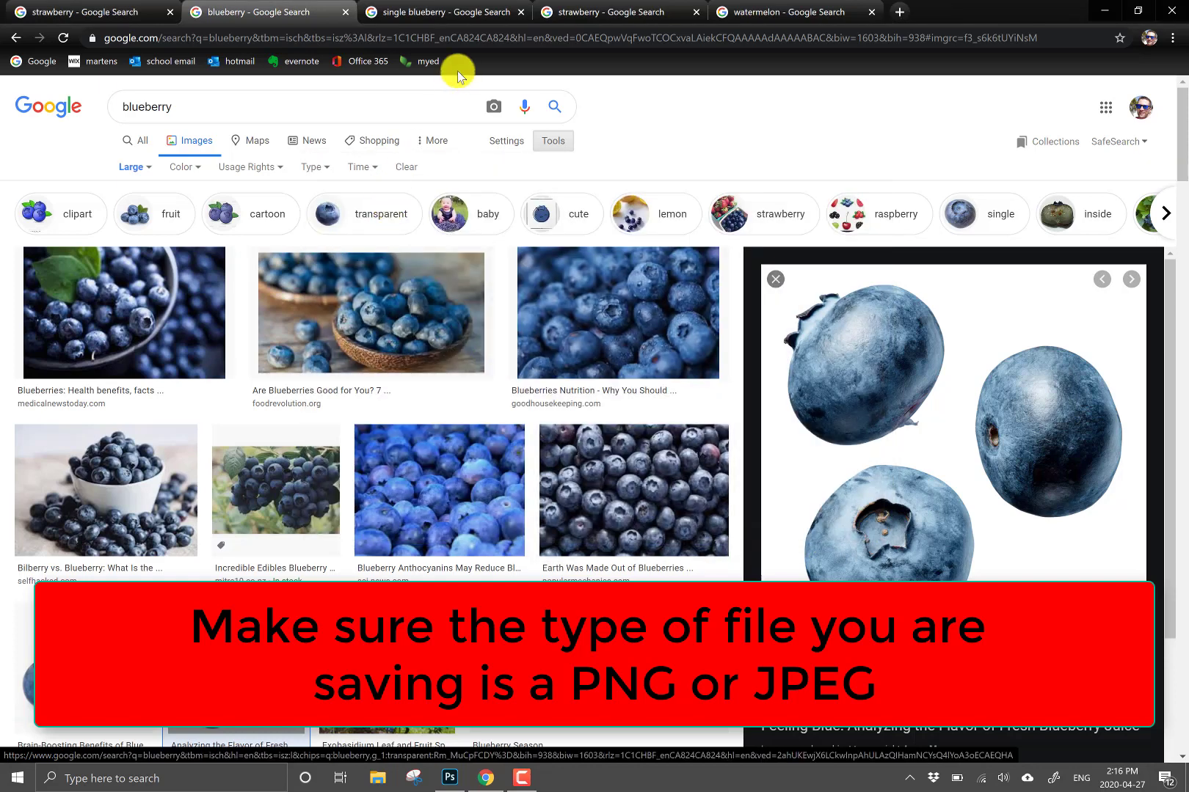
click(456, 12)
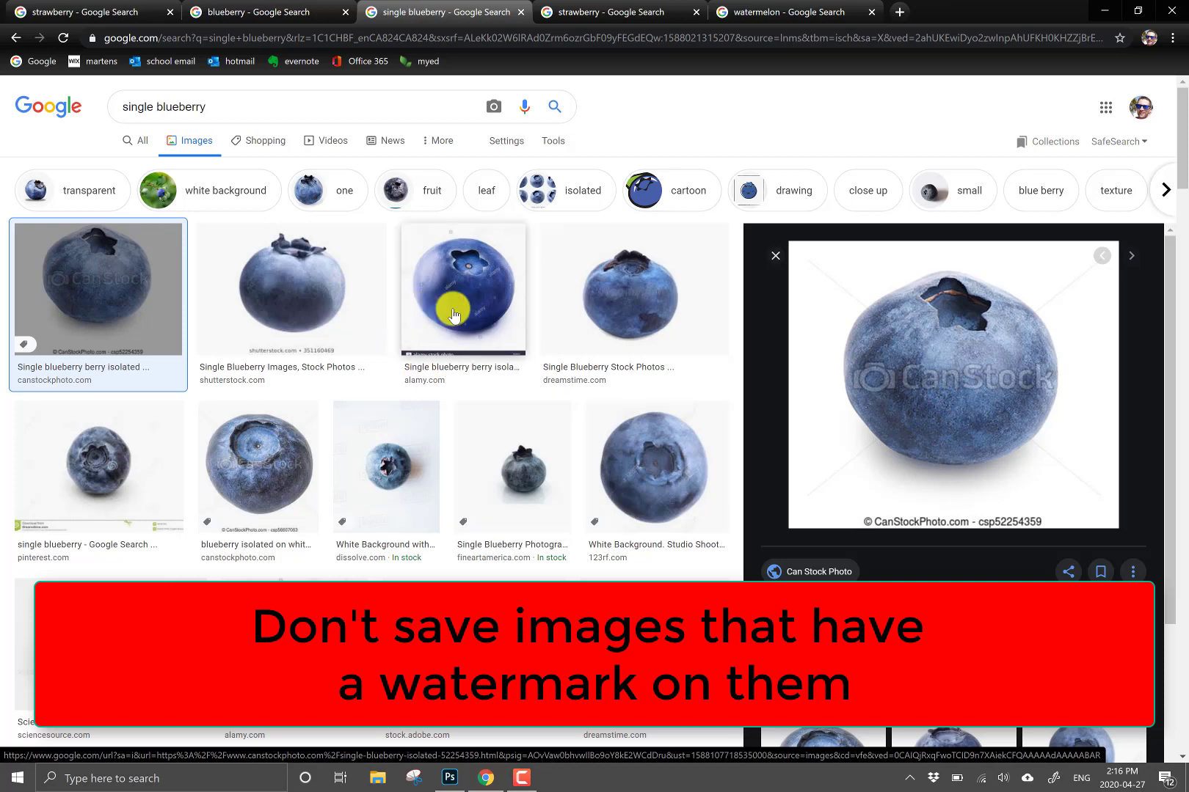
click(448, 353)
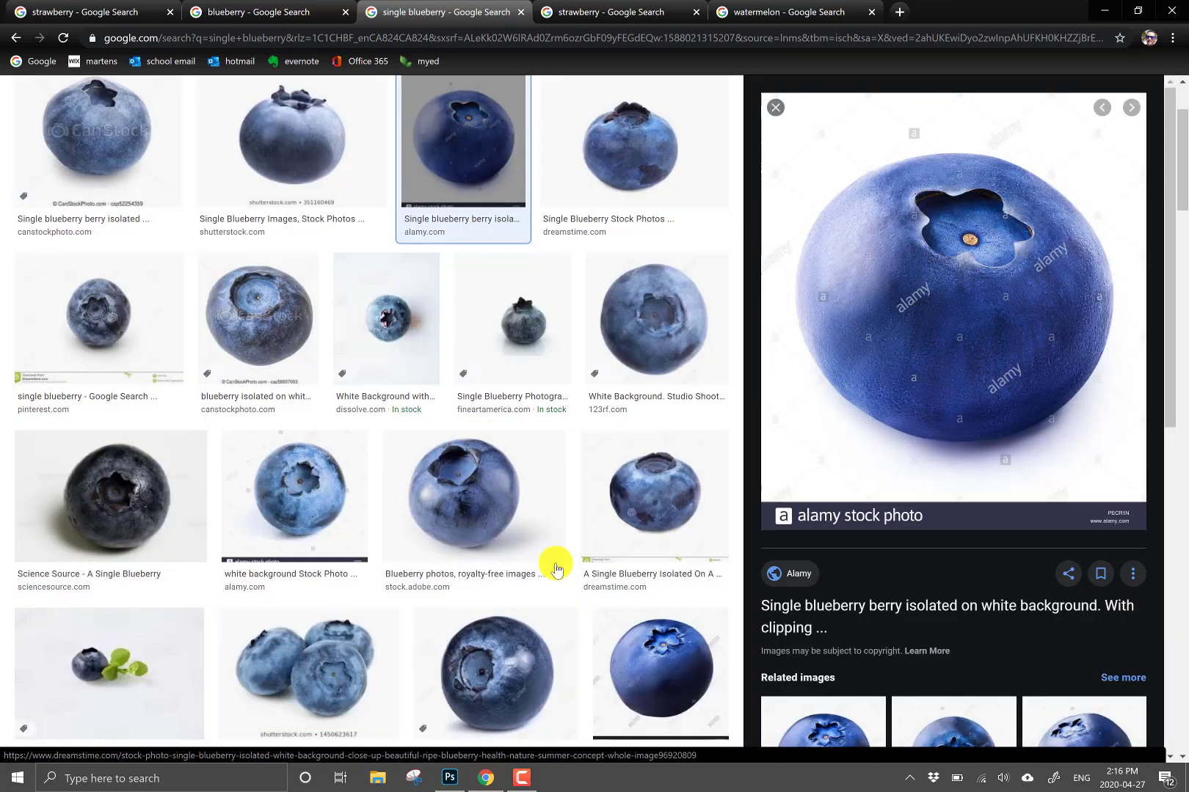
click(644, 512)
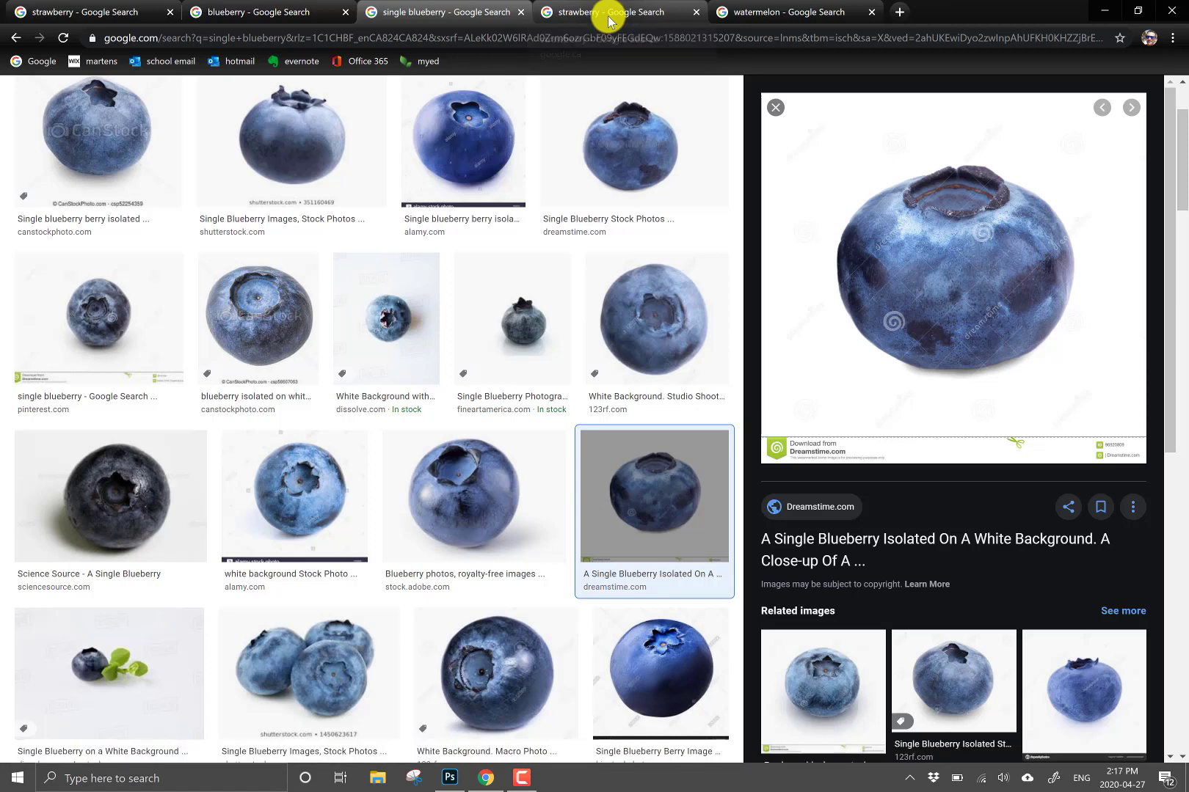
- In the transparent strawberry results, preview the PNG All image, then pngio's 4455 × 6000 strawberry
click(609, 21)
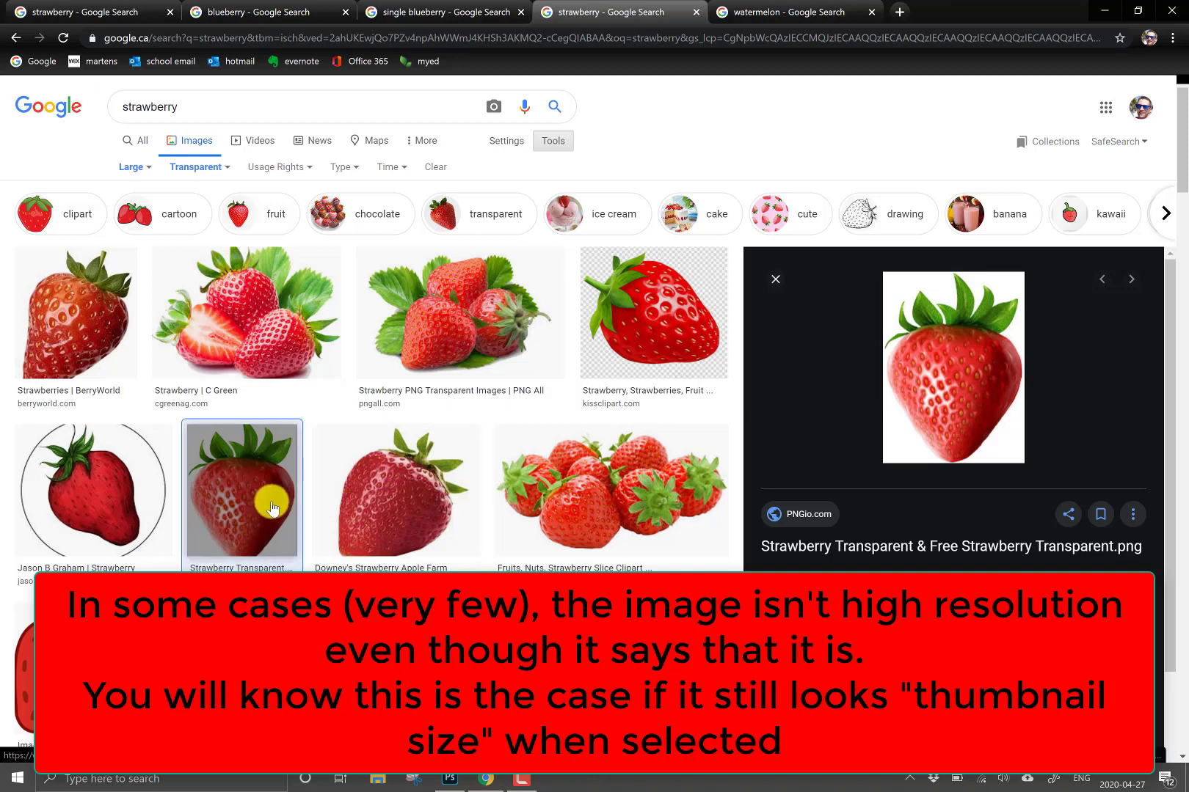
mouse_move(952, 379)
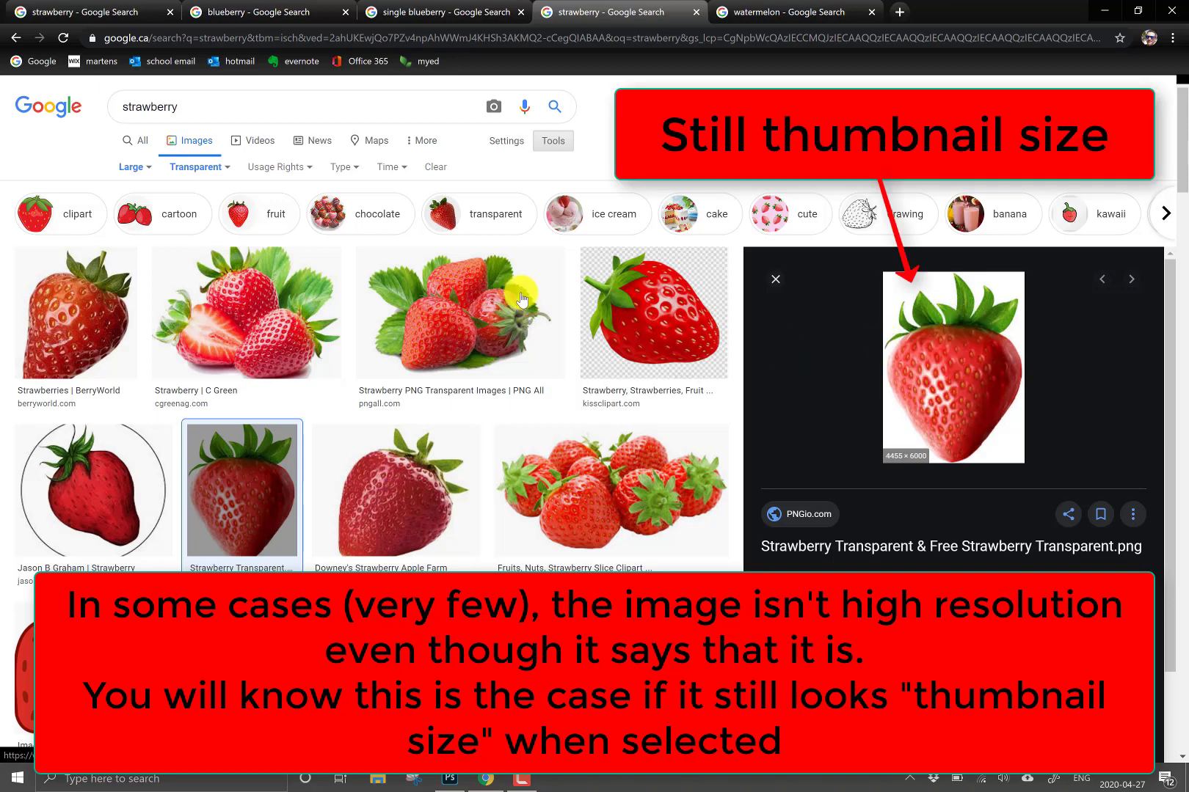
click(444, 288)
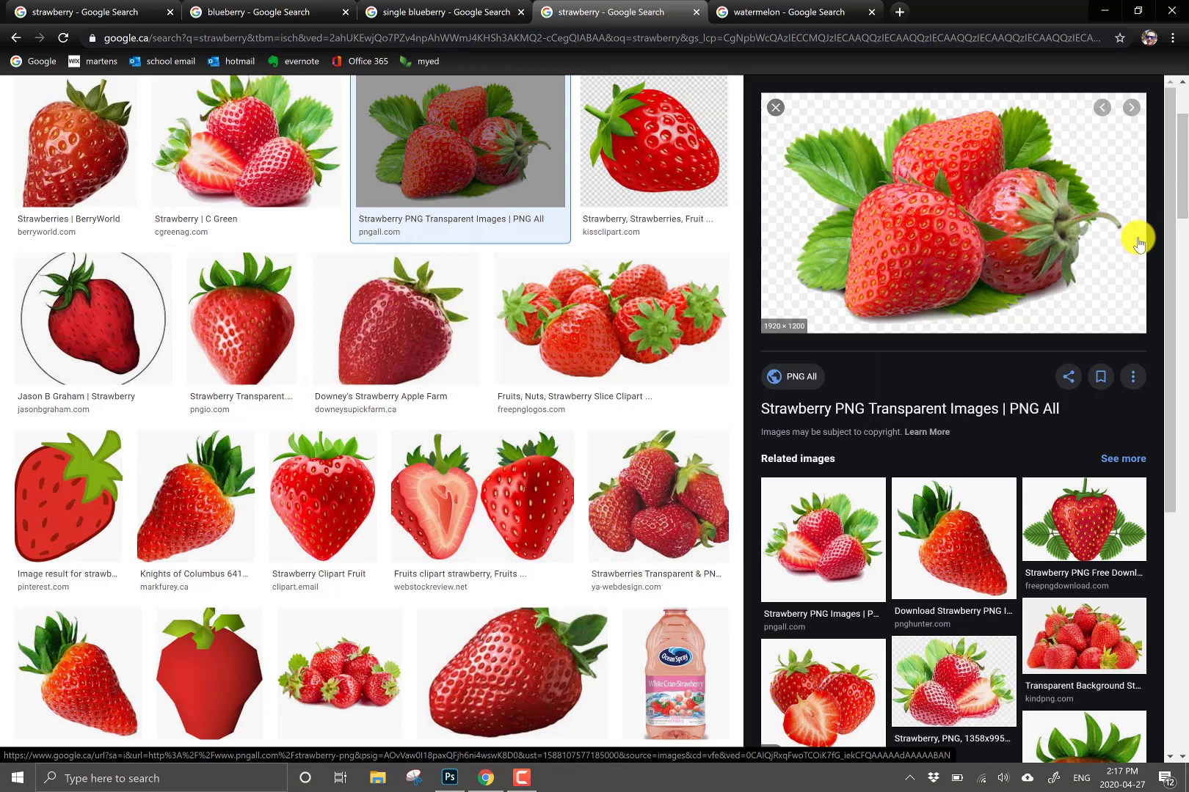
click(242, 329)
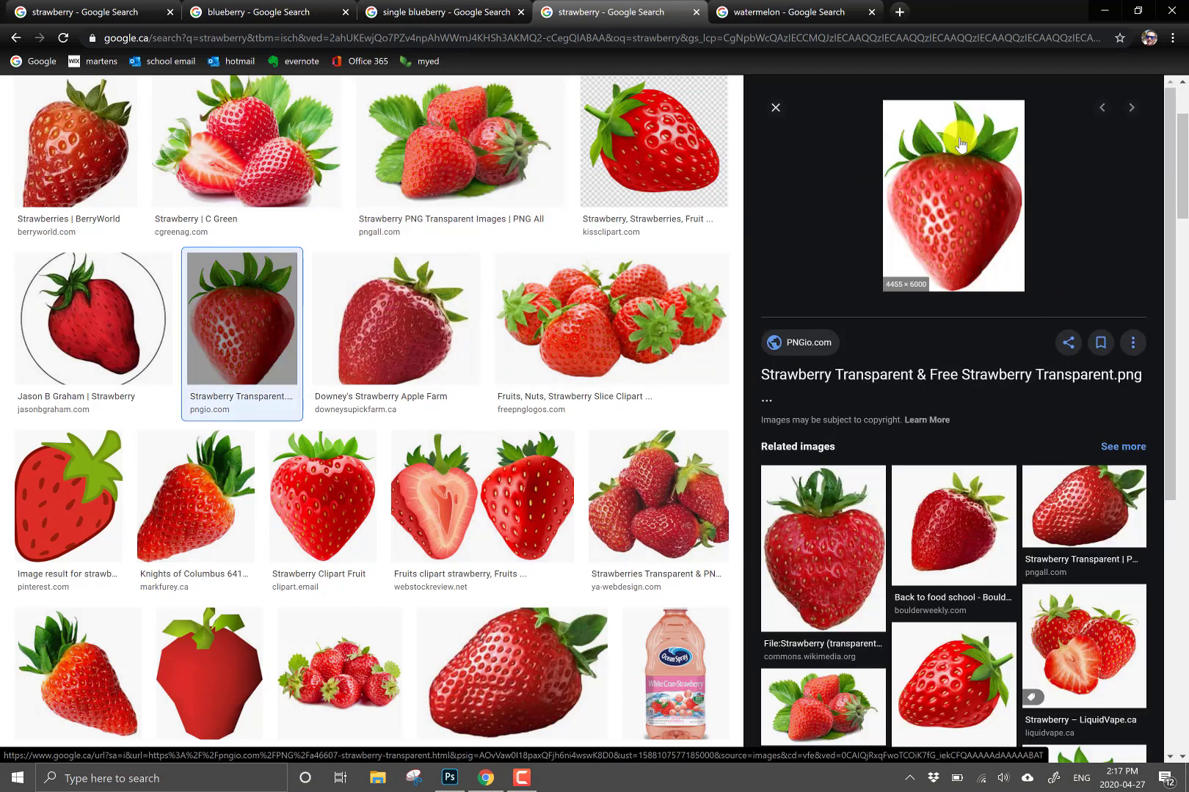
- Save the pngio strawberry as download.jpg in Food Face and show it in its folder
right_click(956, 209)
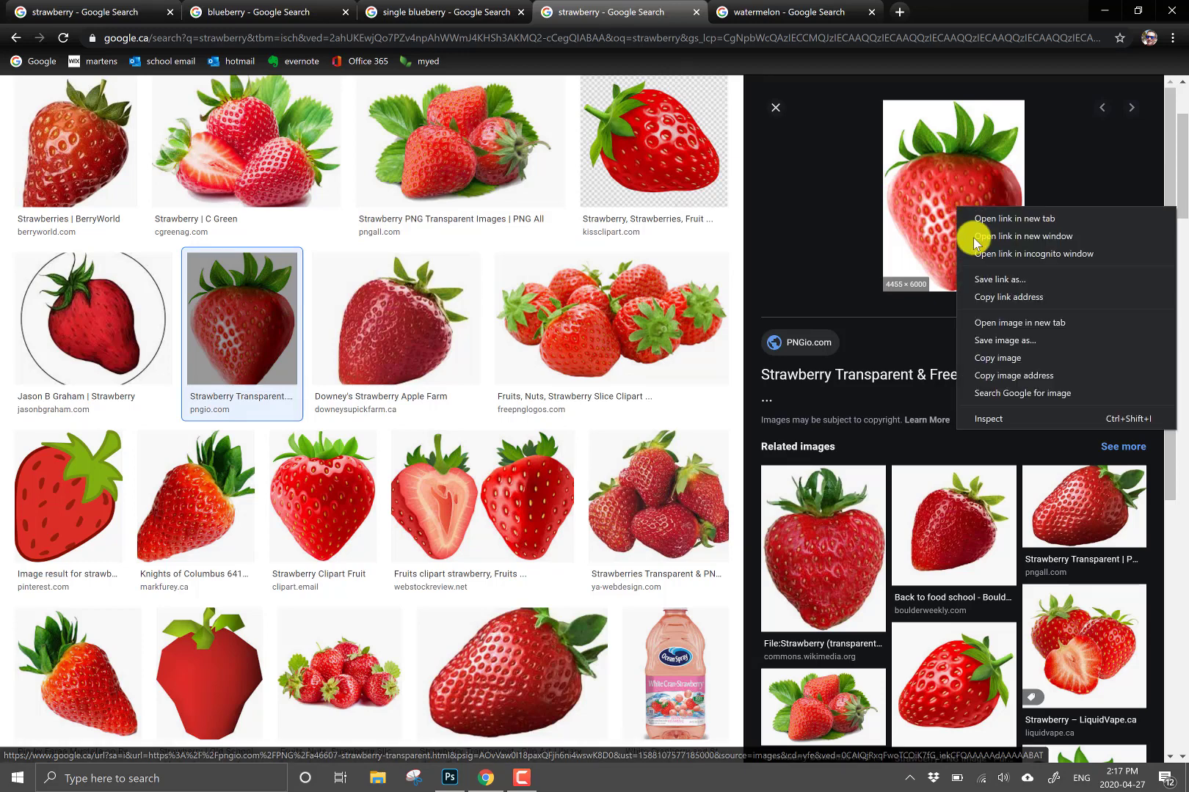
click(992, 340)
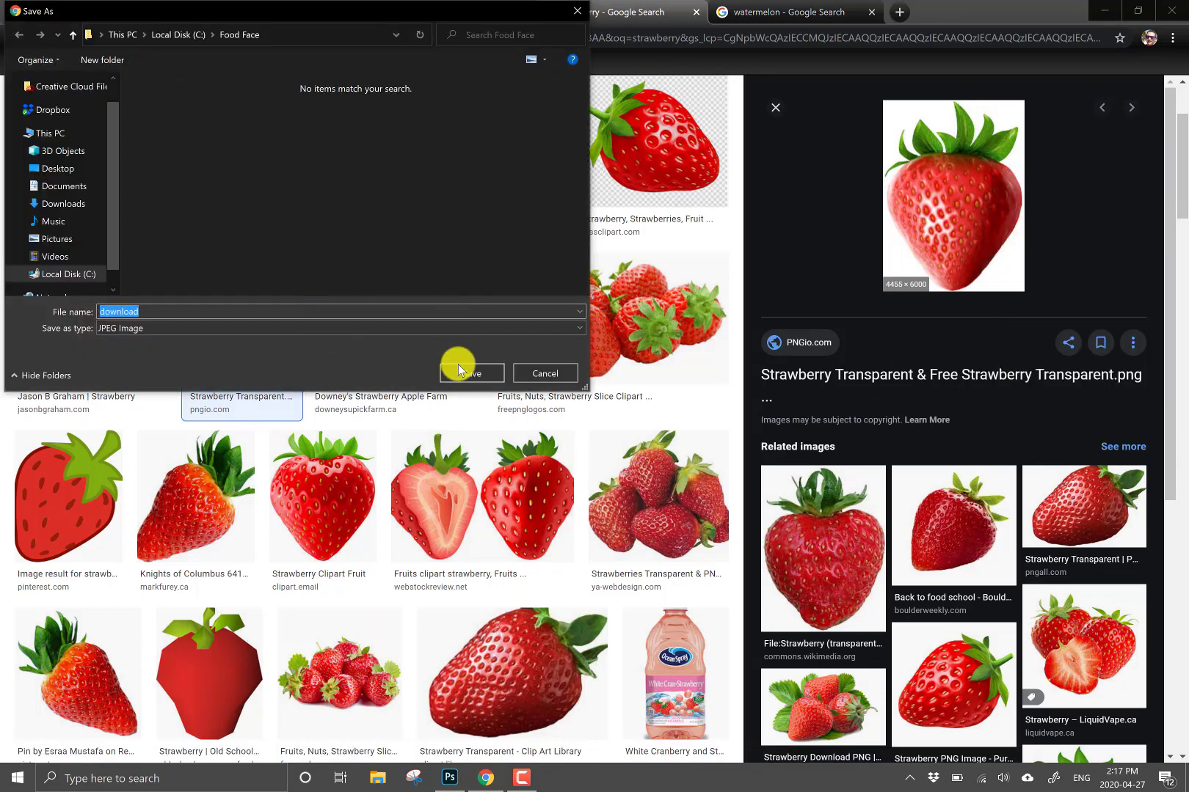
click(466, 373)
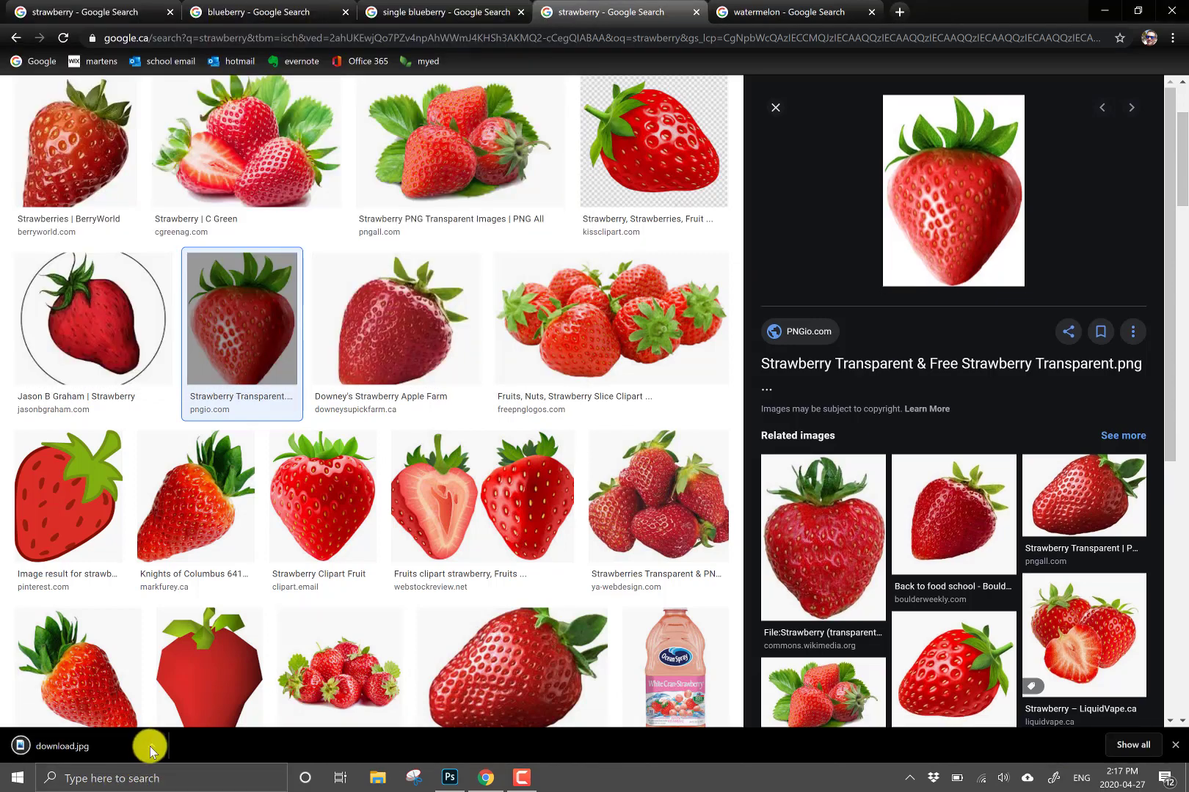
click(152, 746)
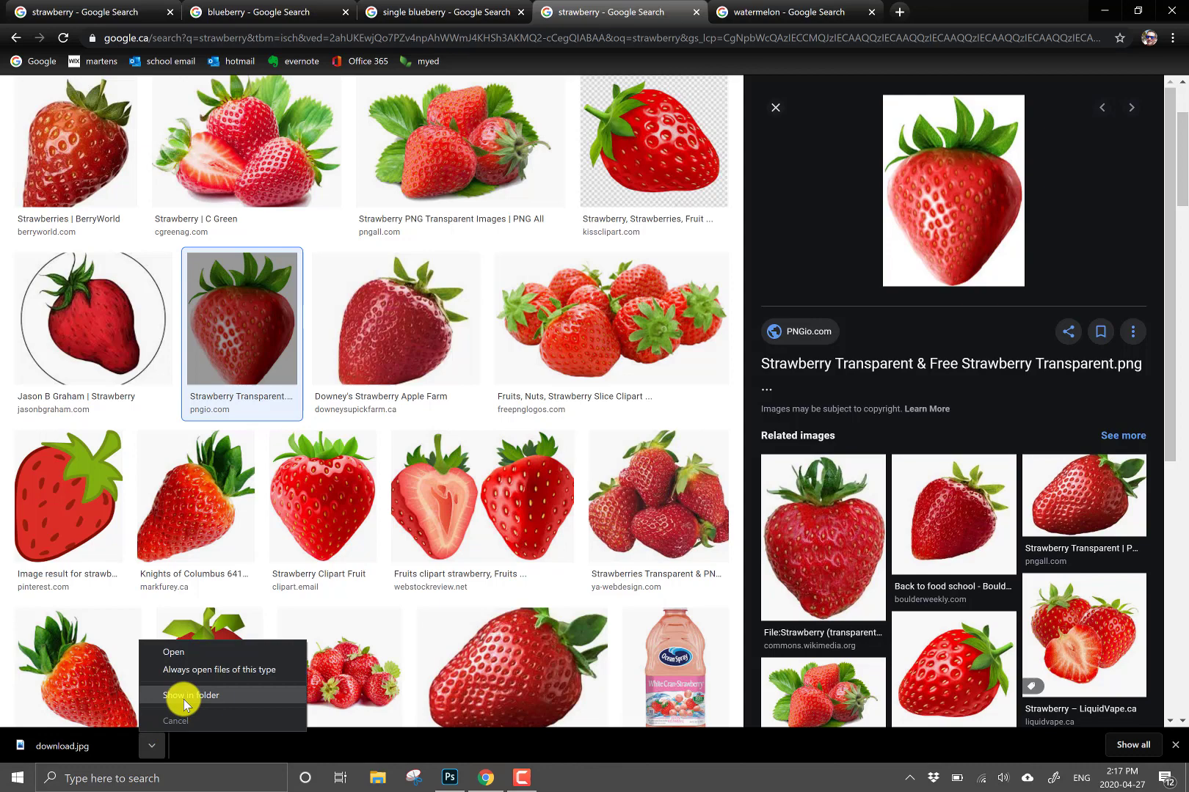
click(176, 695)
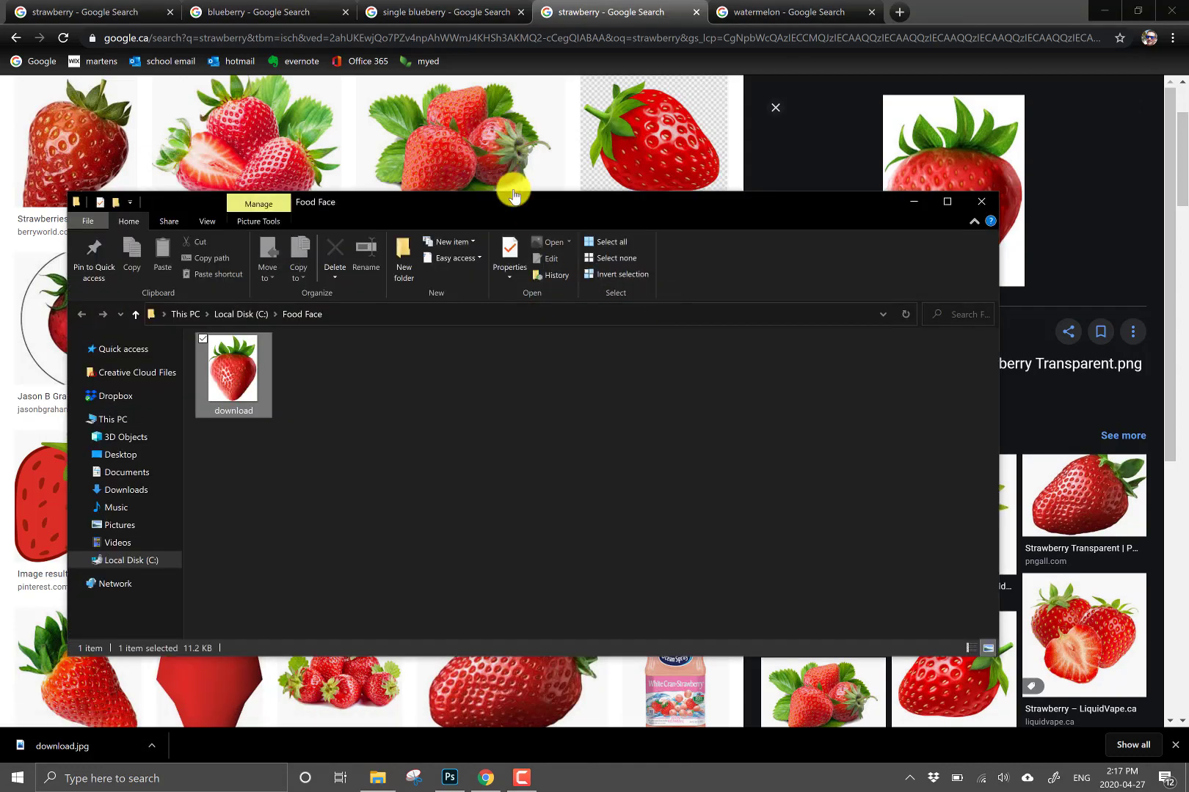
right_click(242, 377)
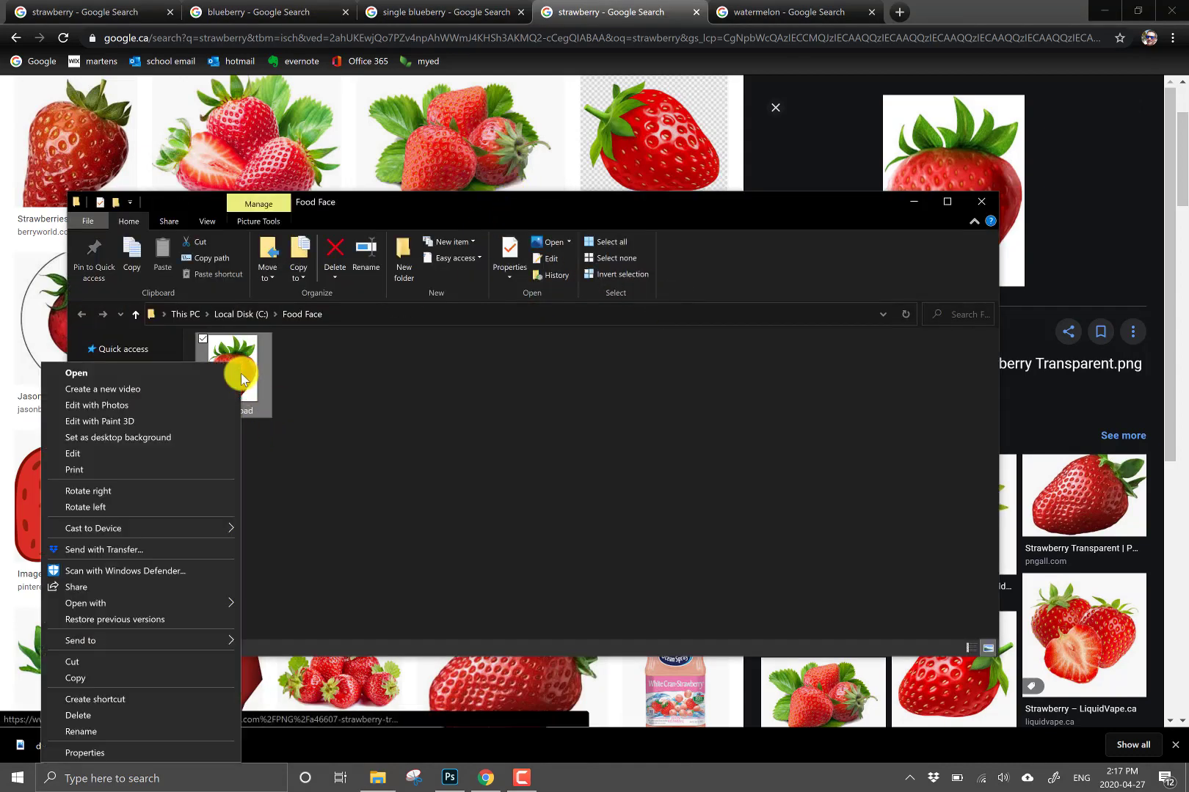
click(92, 756)
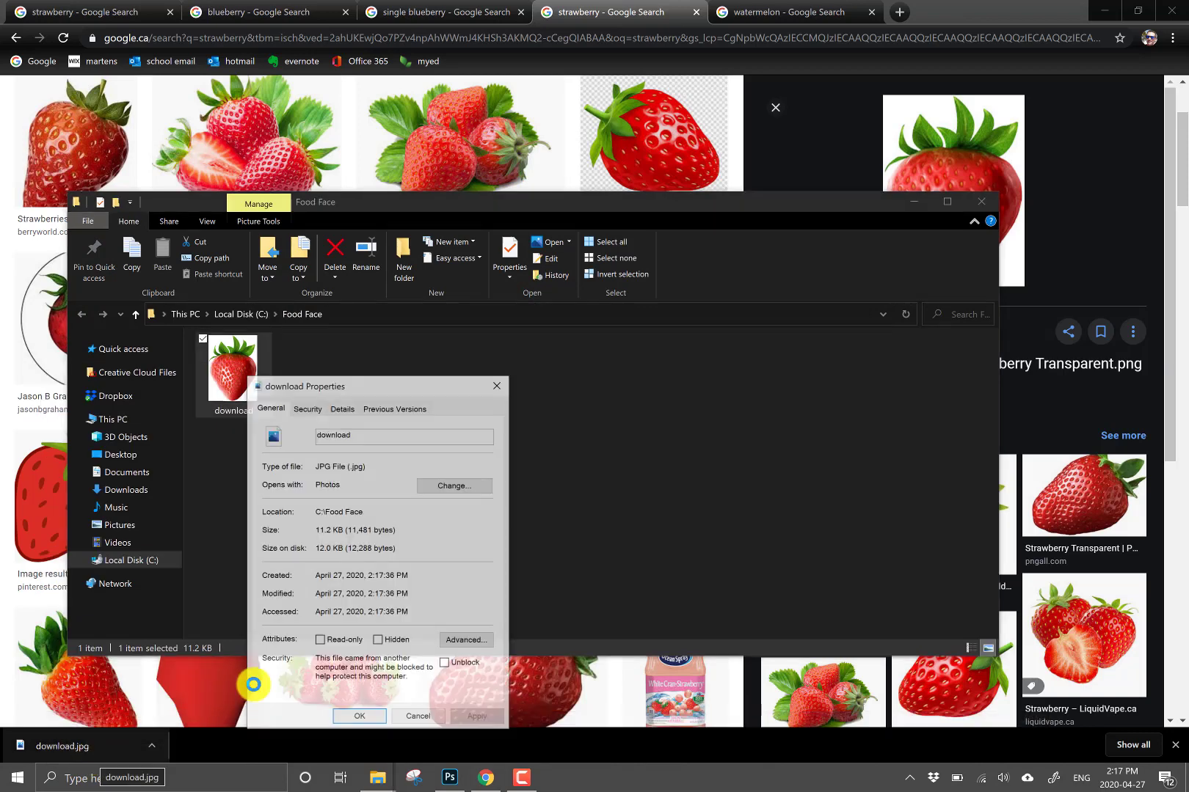
drag(412, 384, 516, 212)
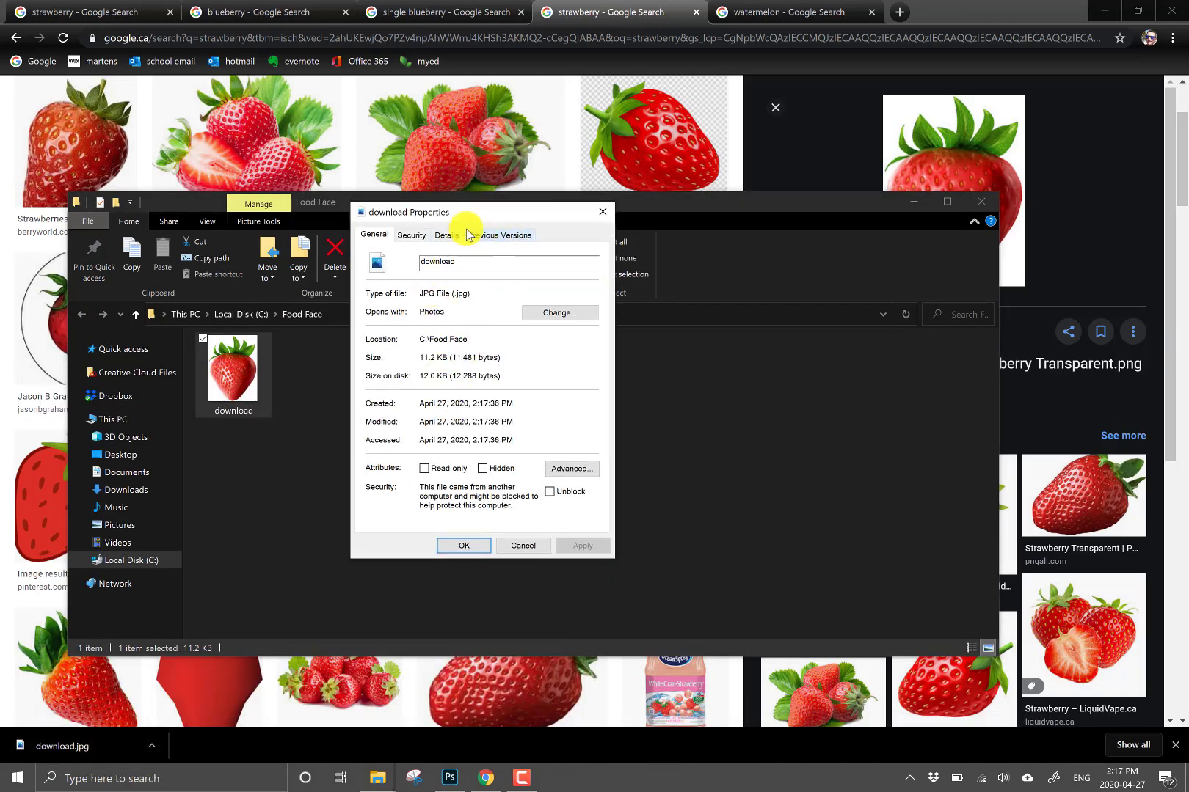
click(446, 235)
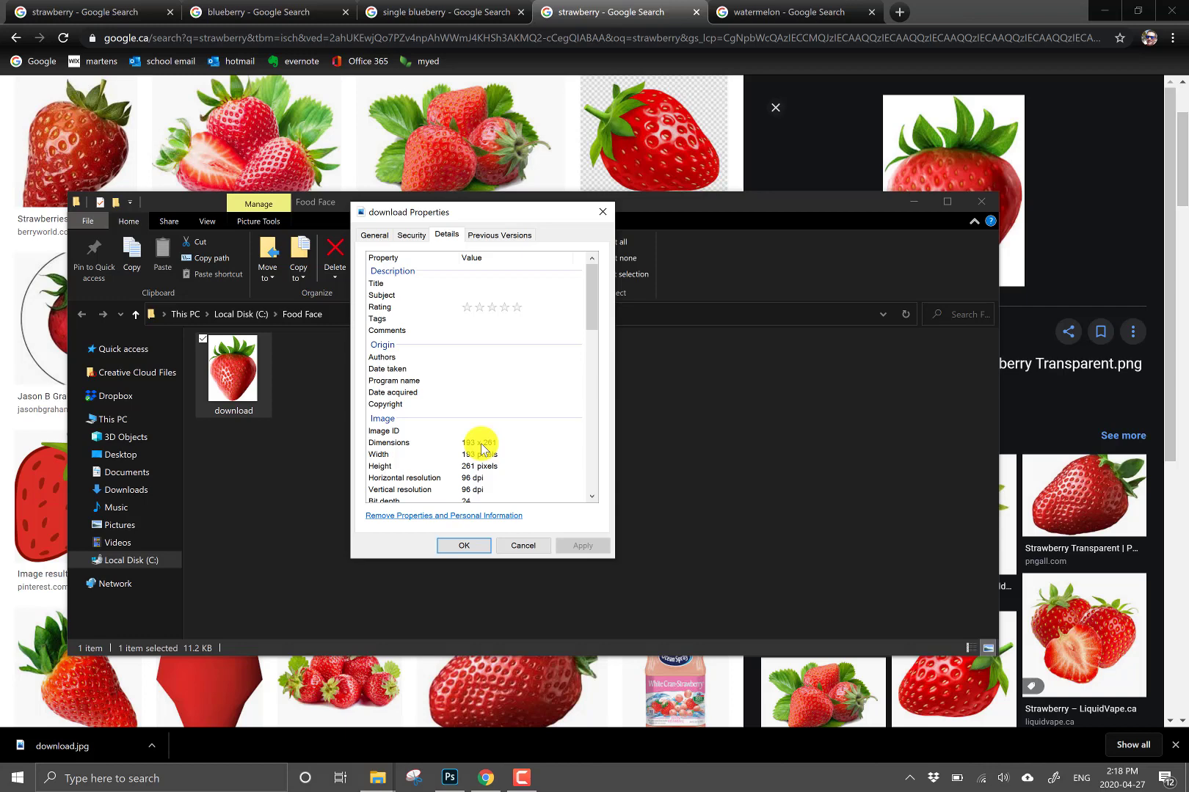
click(522, 547)
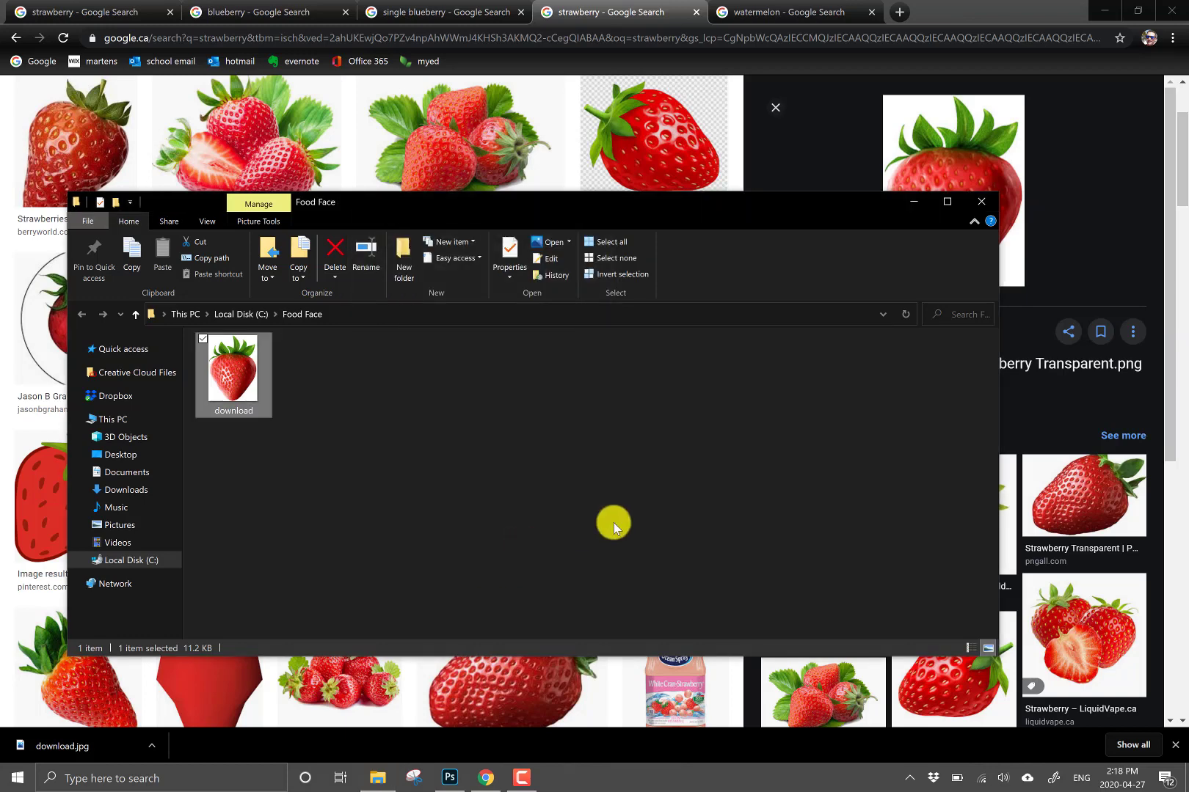
- Back on the first strawberry tab, start saving the garden strawberry plant photo as JPEG
click(403, 185)
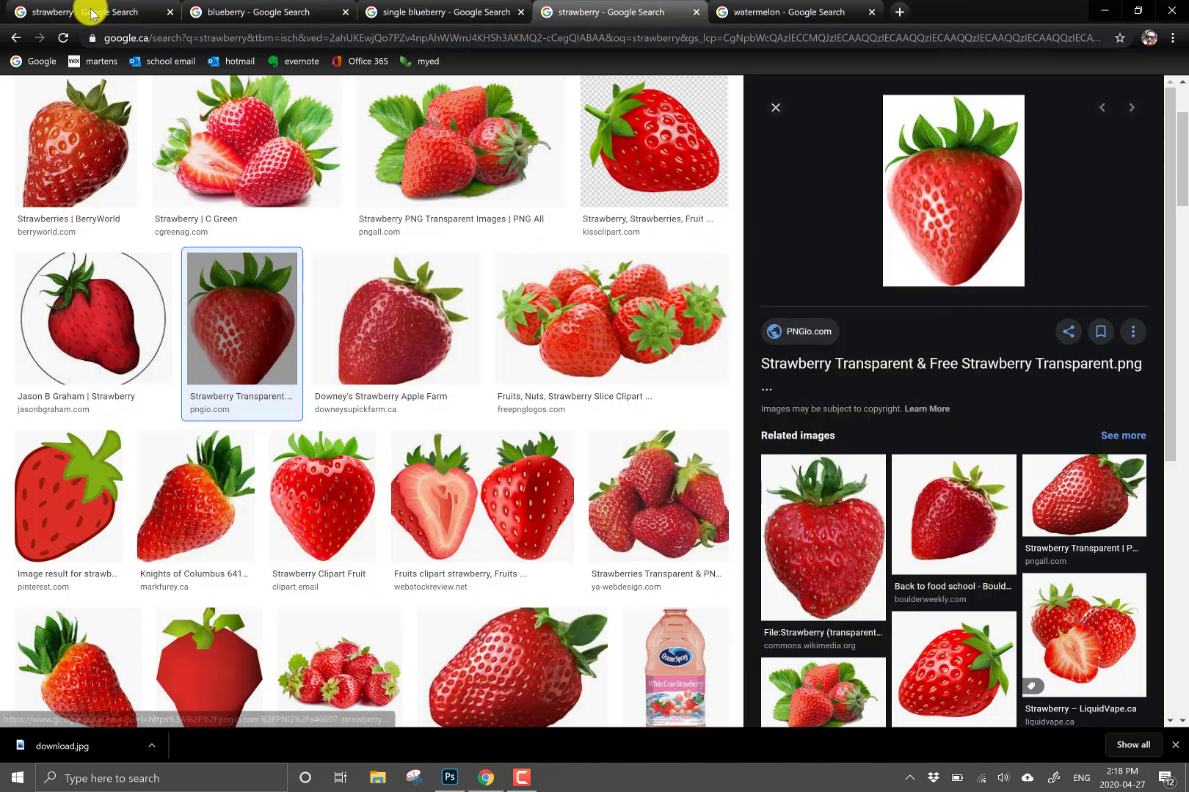
click(85, 11)
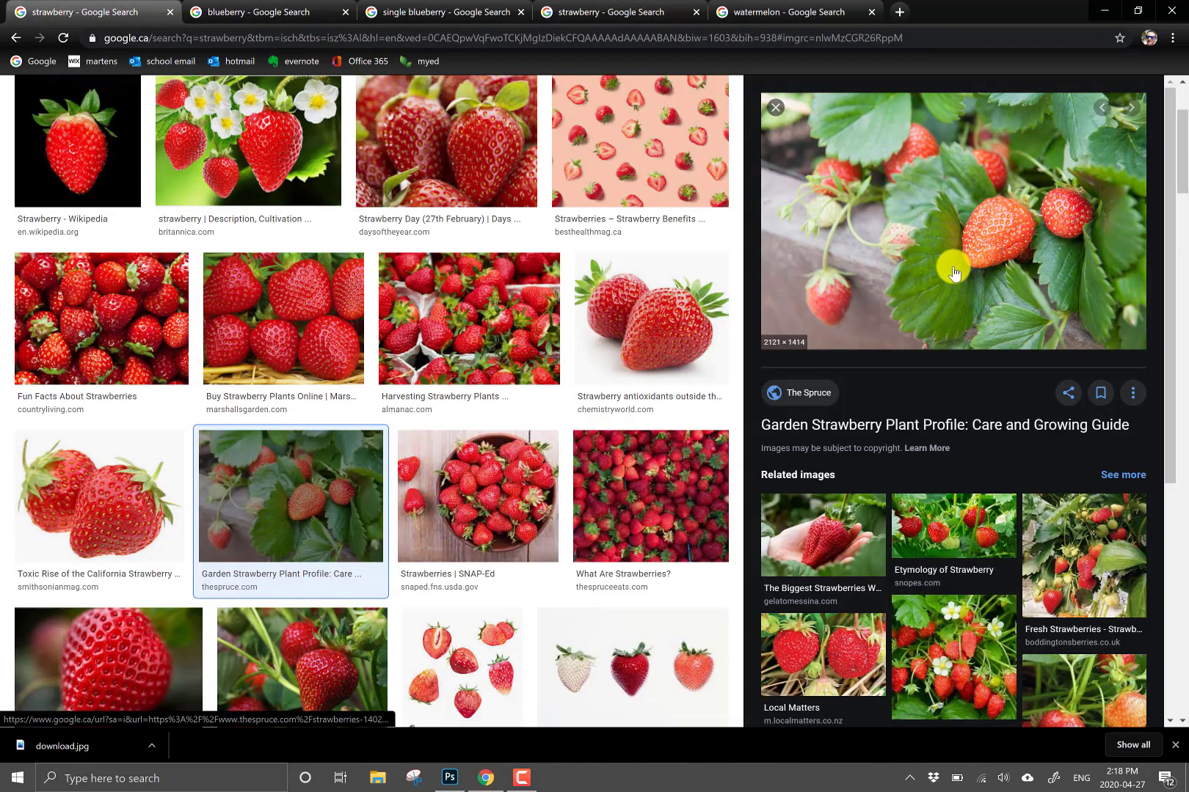
right_click(947, 211)
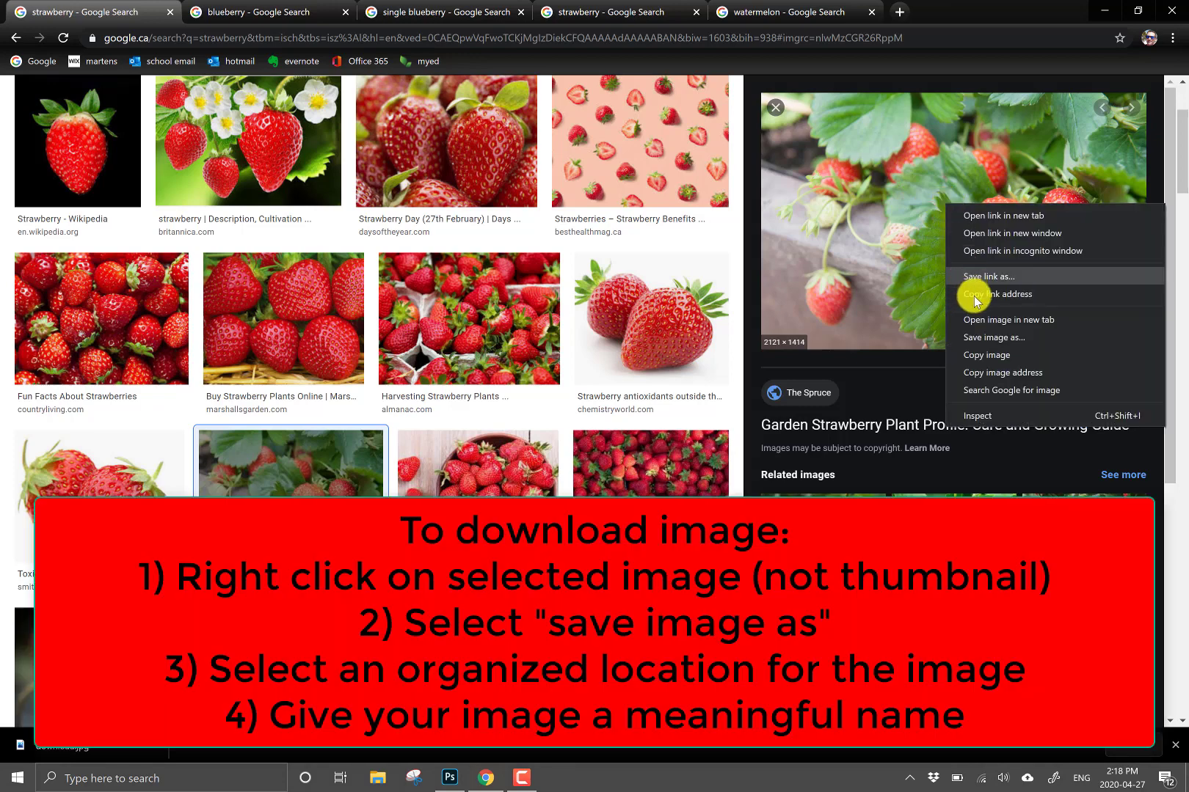
click(979, 339)
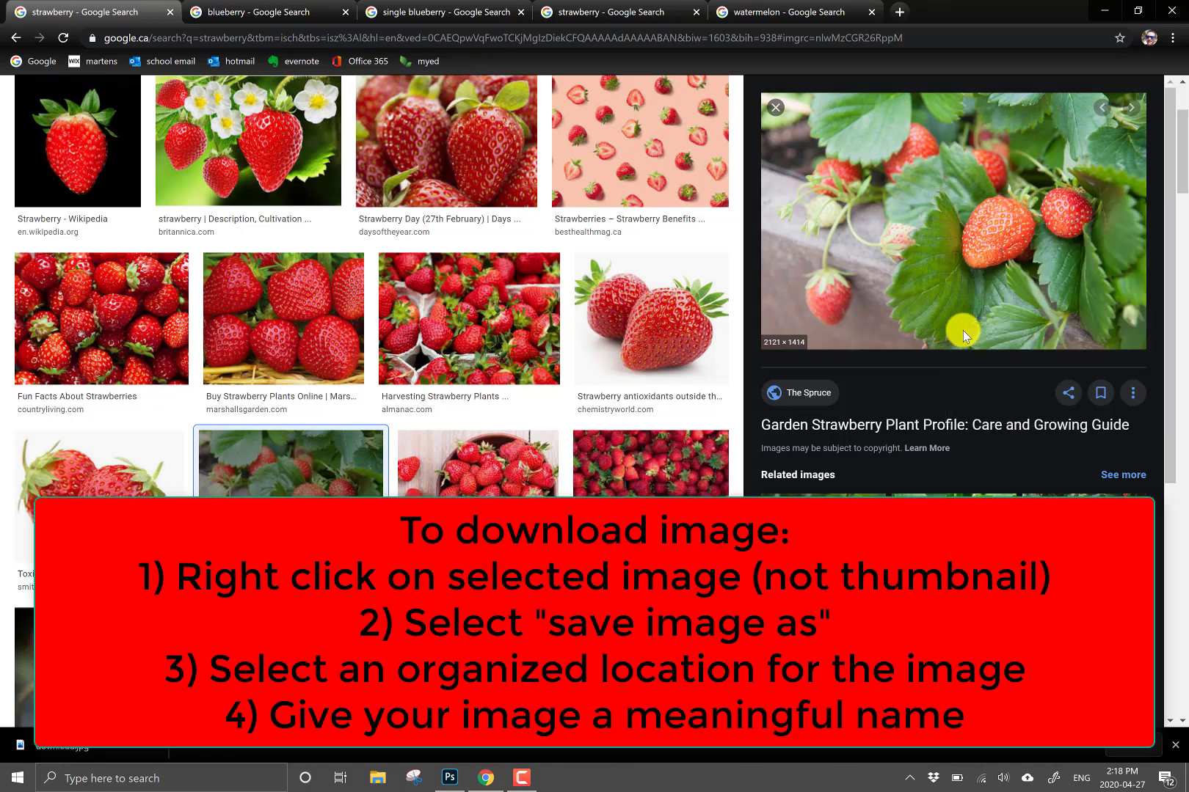
drag(340, 12, 627, 172)
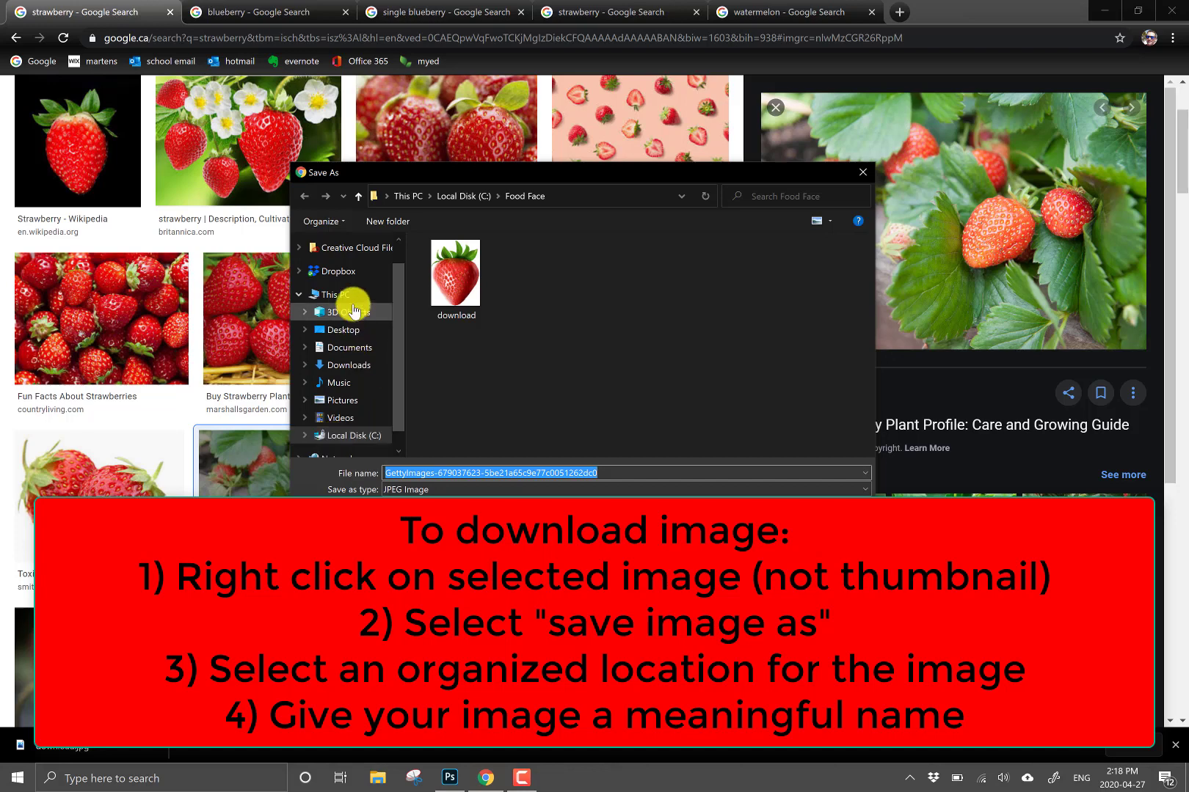
- Save the garden strawberry photo in Food Face on the C drive as 'Strawberry bush.jpg'
click(345, 437)
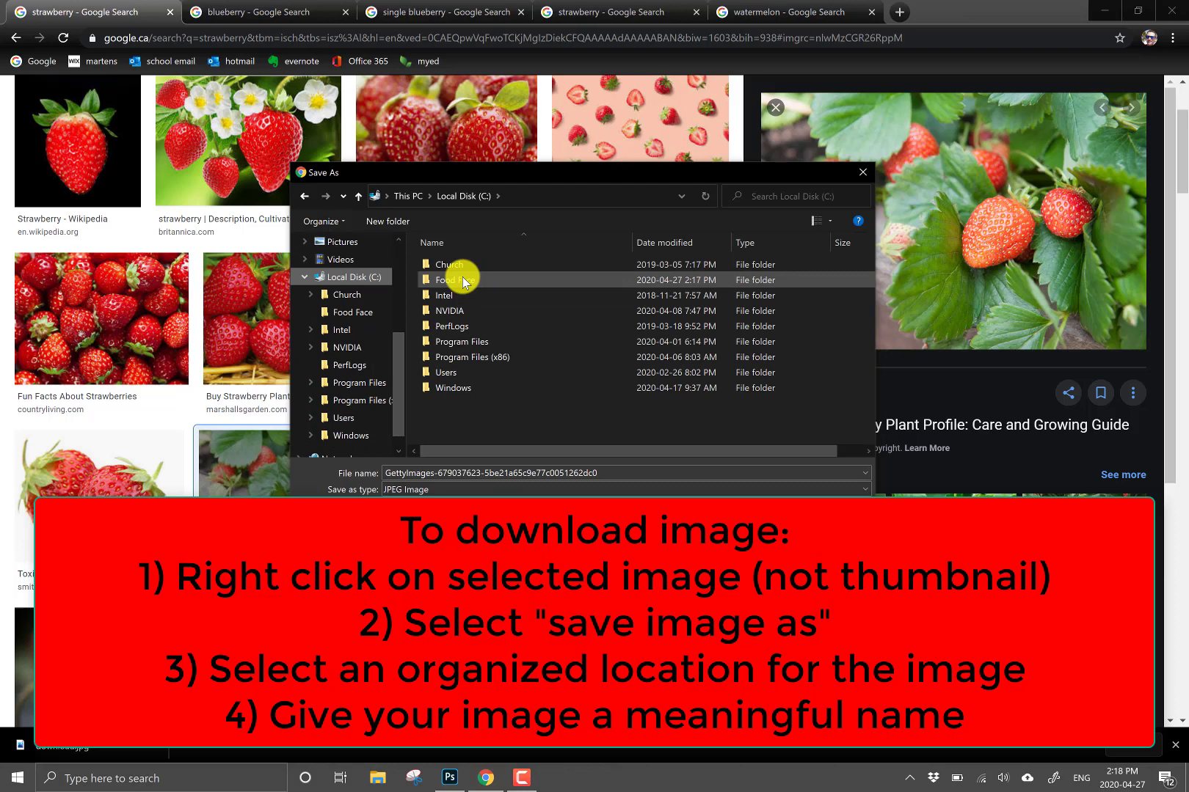
double_click(464, 283)
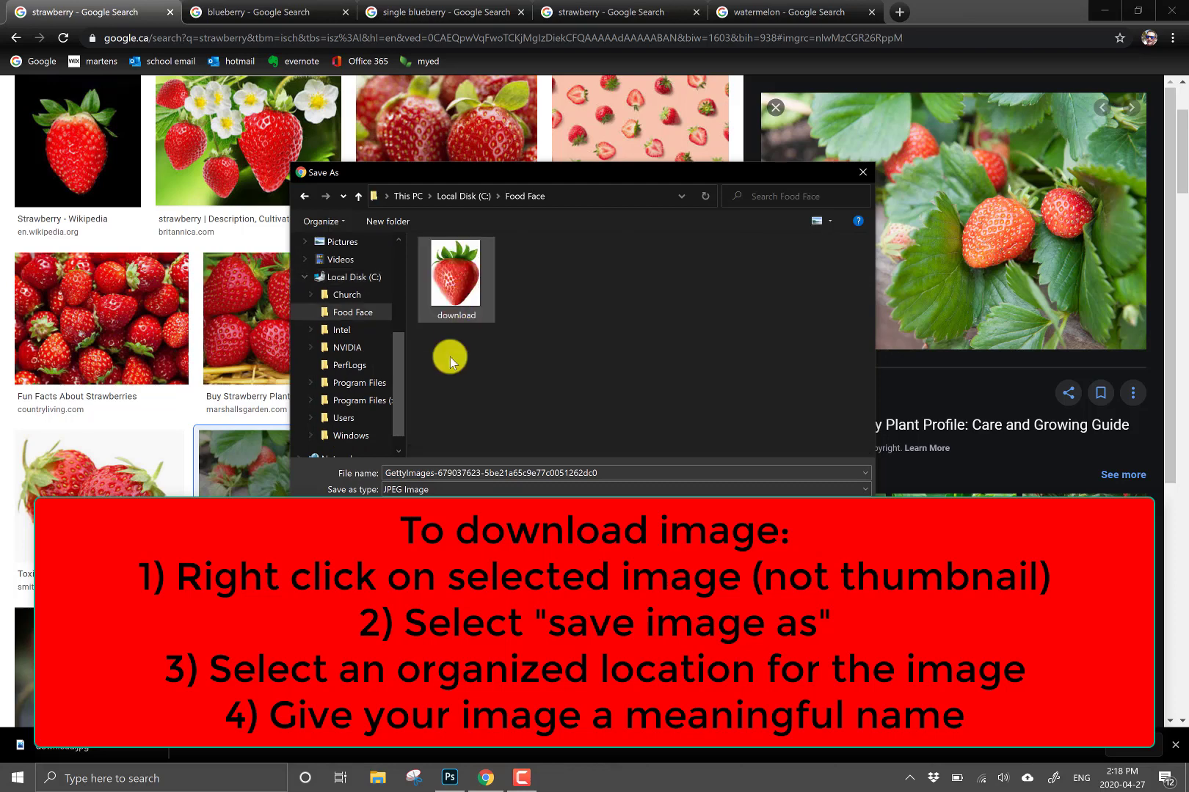
double_click(605, 473)
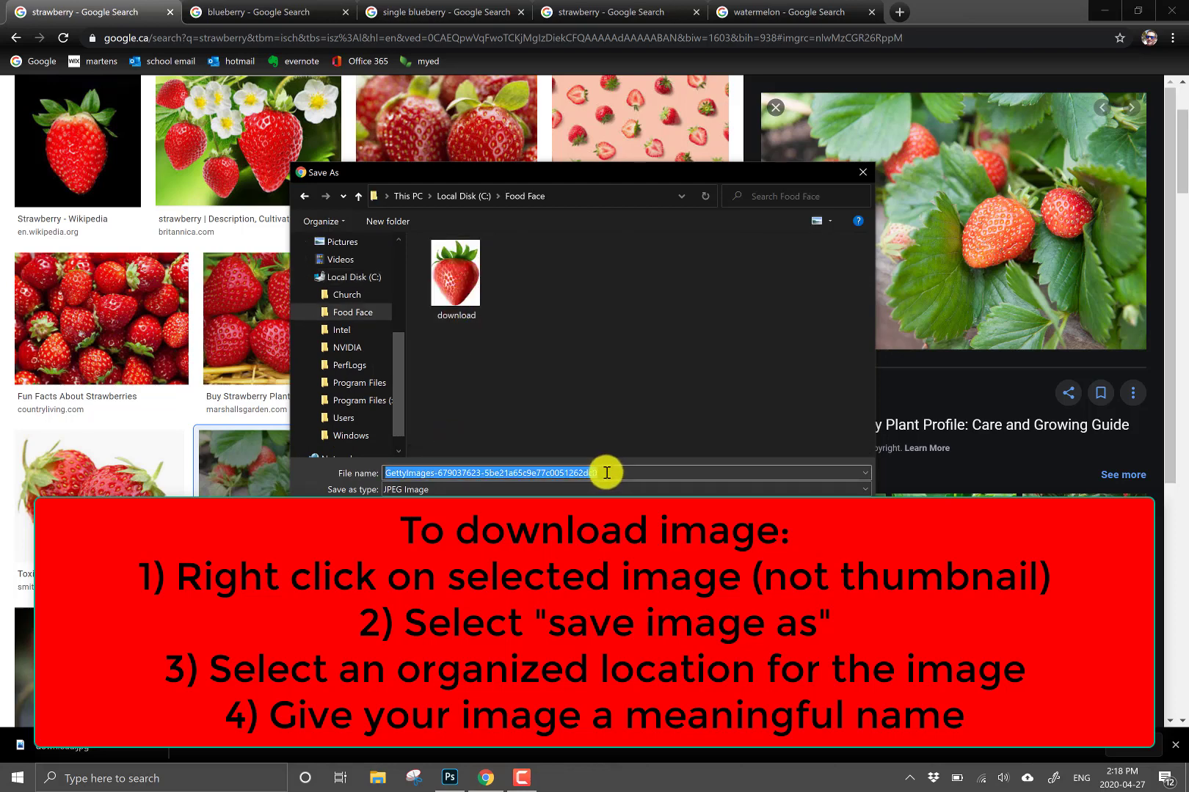
text(Strawberry bush)
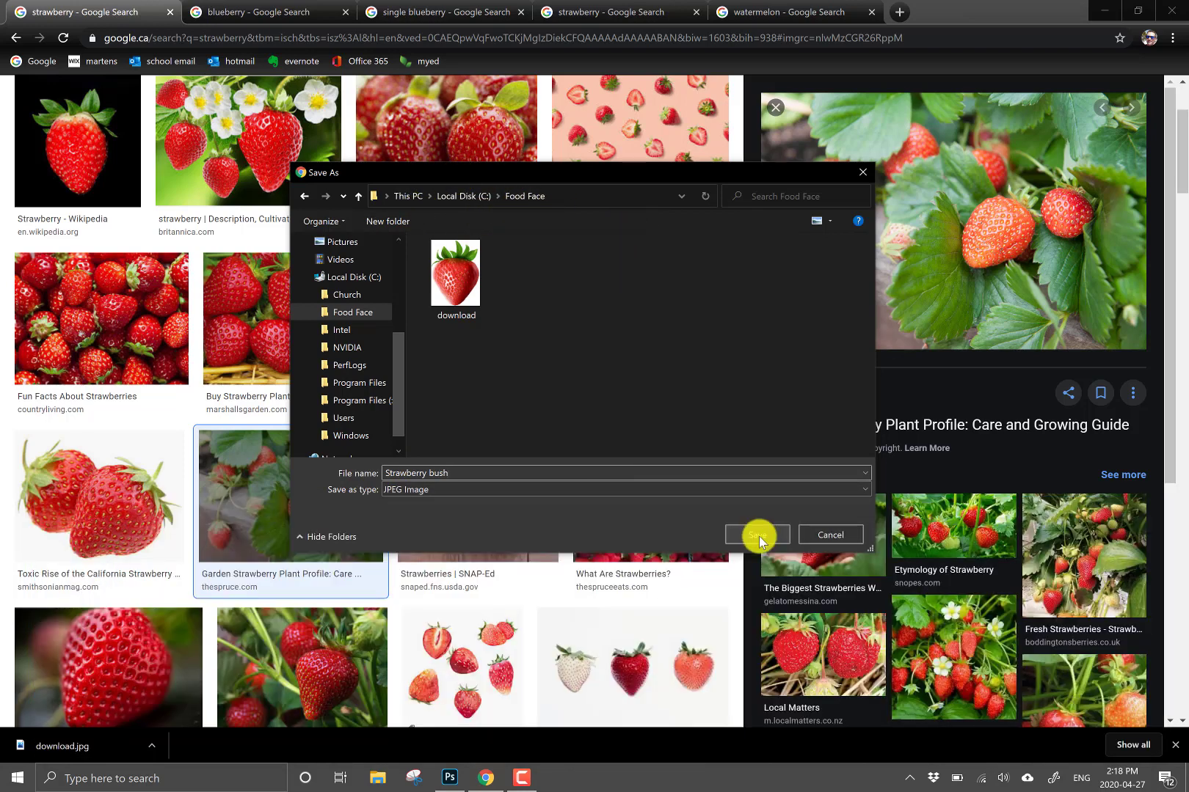
click(759, 537)
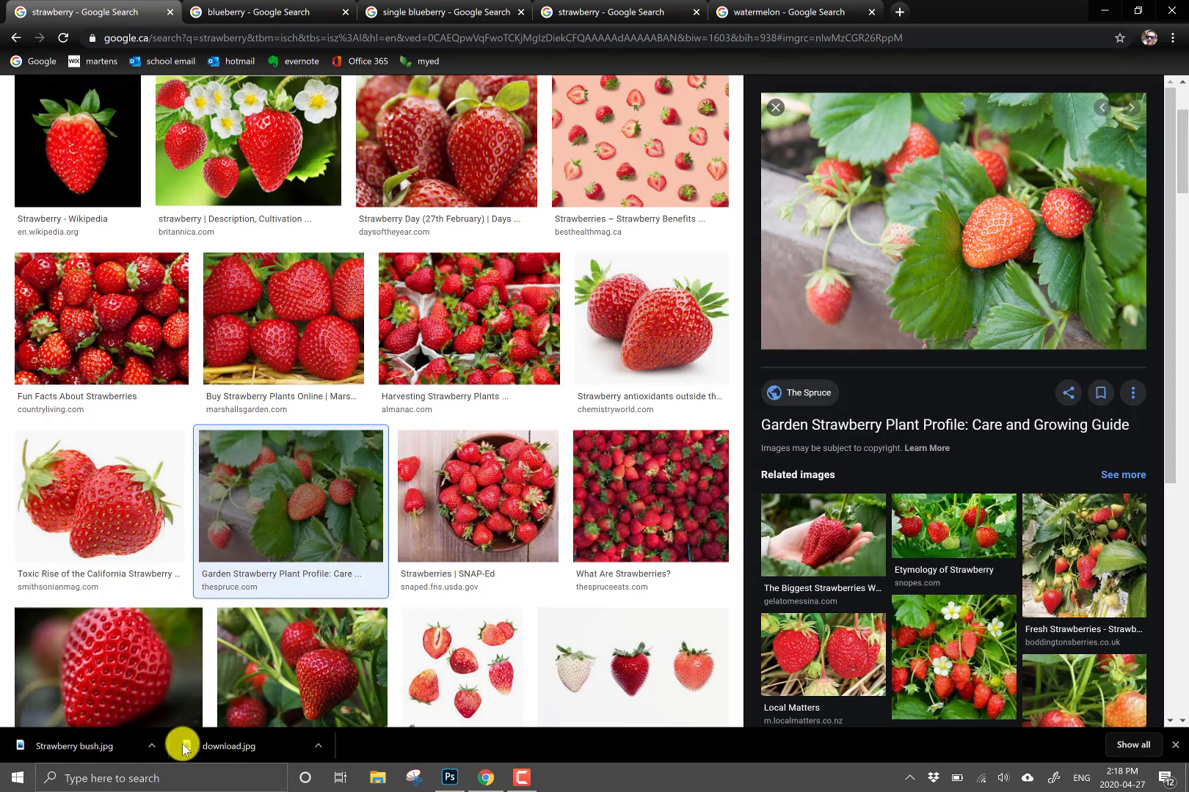
click(151, 746)
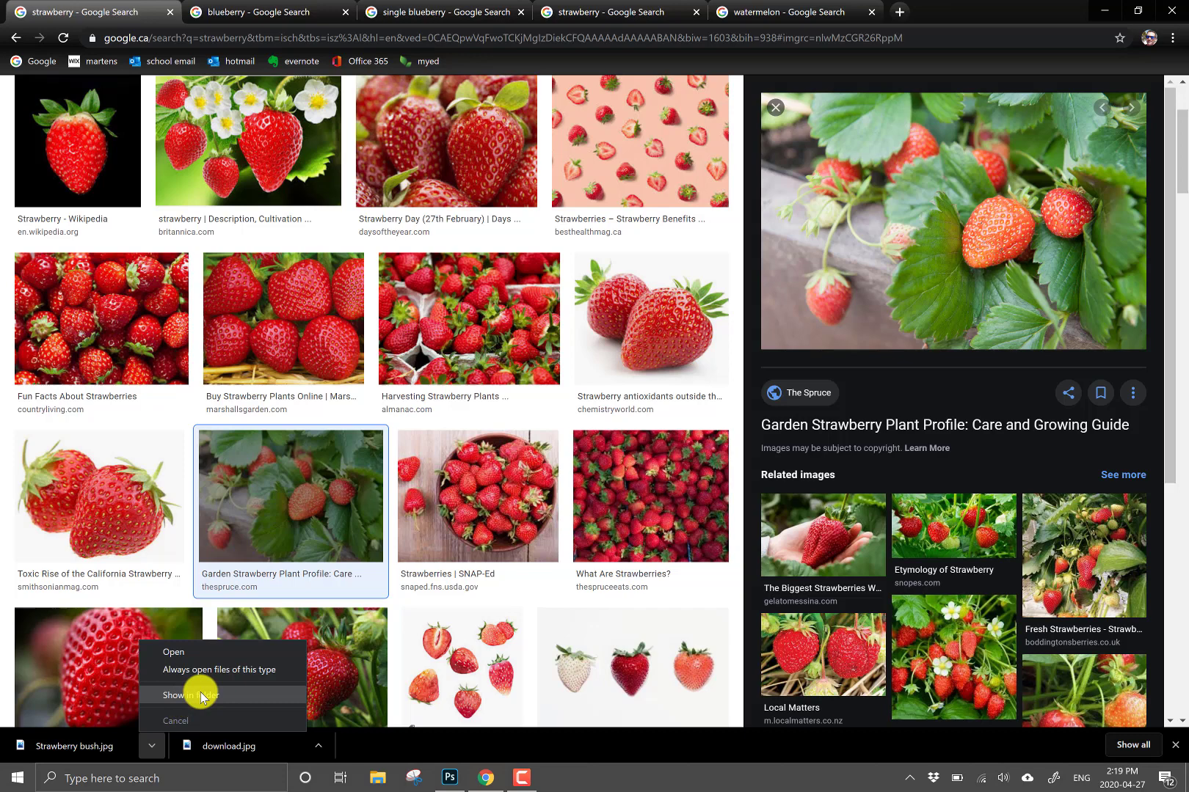
click(567, 582)
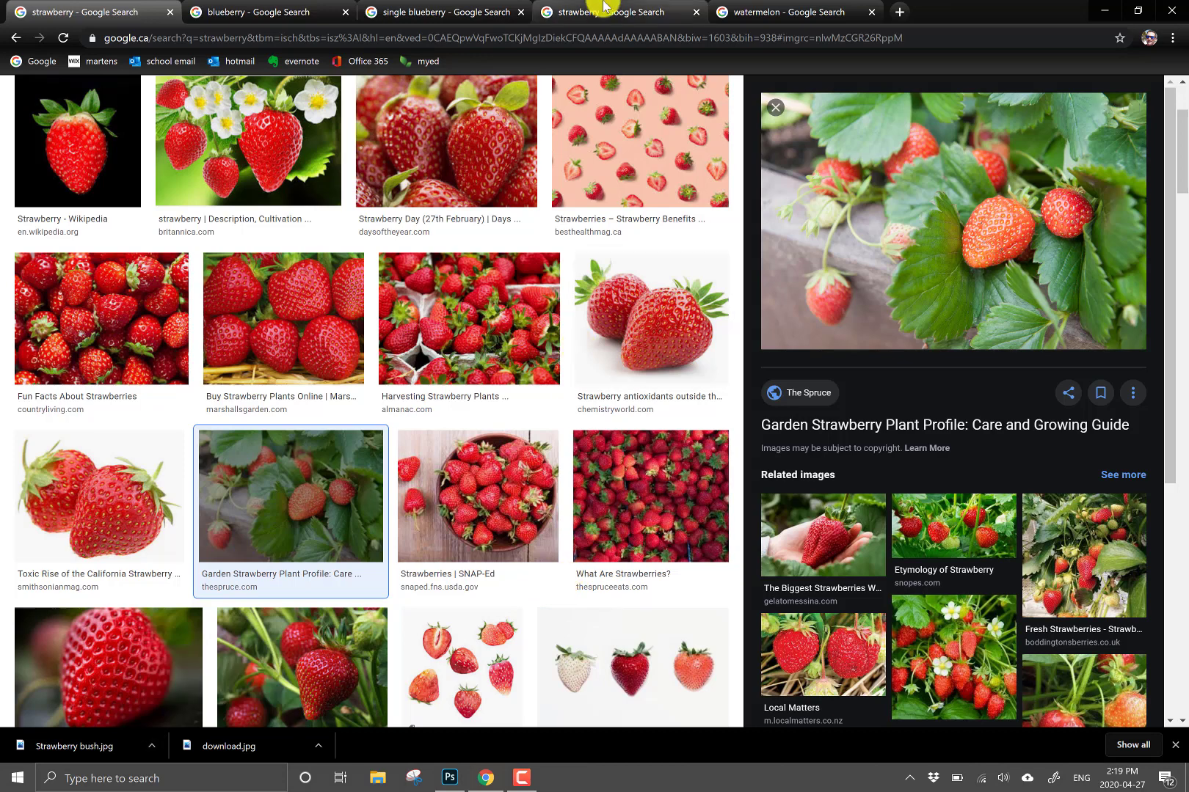
- On the watermelon tab, confirm the Transparent color filter and preview Penn State's 2953 × 1425 watermelon slice
click(762, 18)
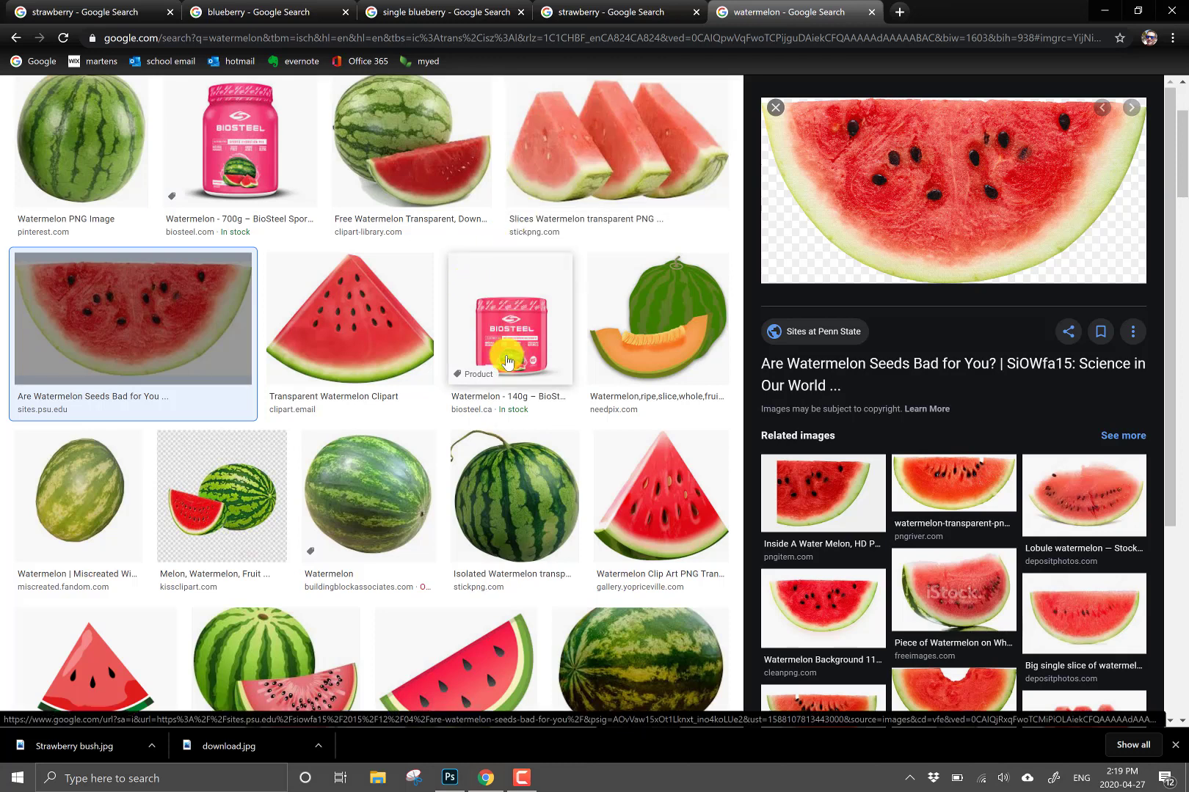
scroll(507, 361, up, 2)
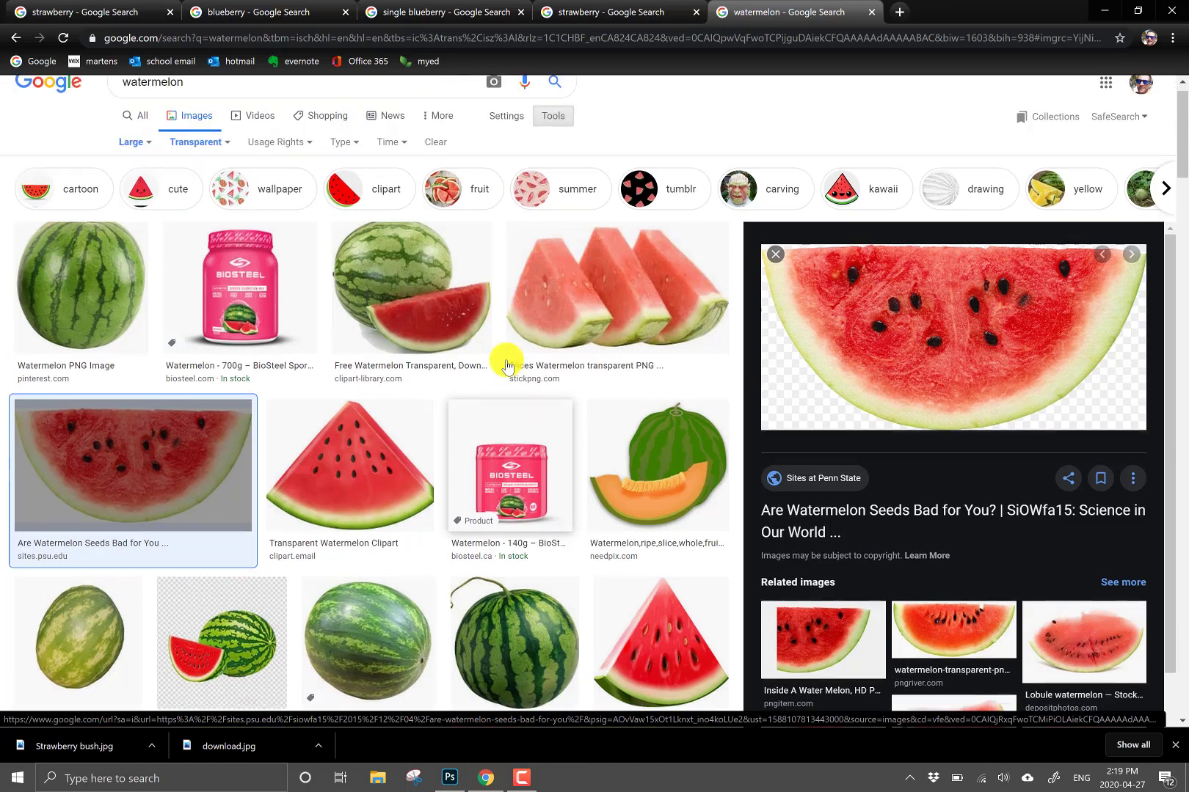
scroll(506, 363, up, 1)
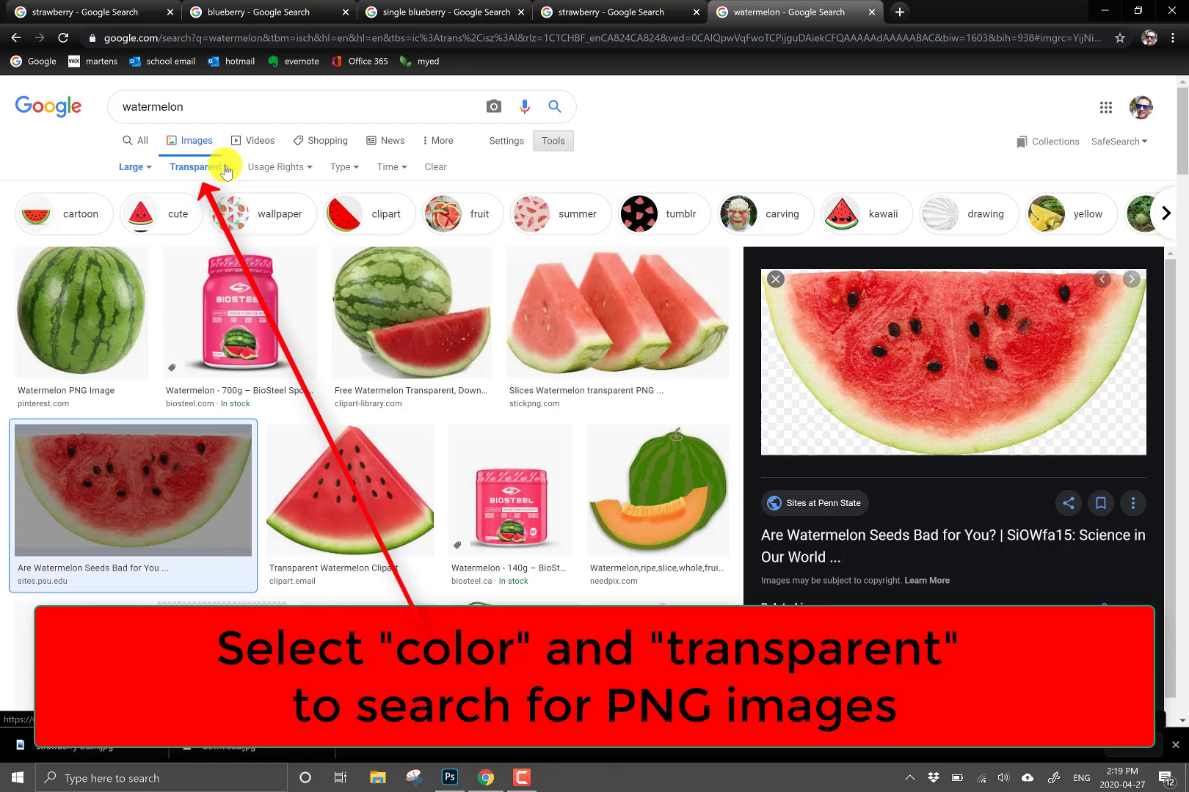
click(229, 169)
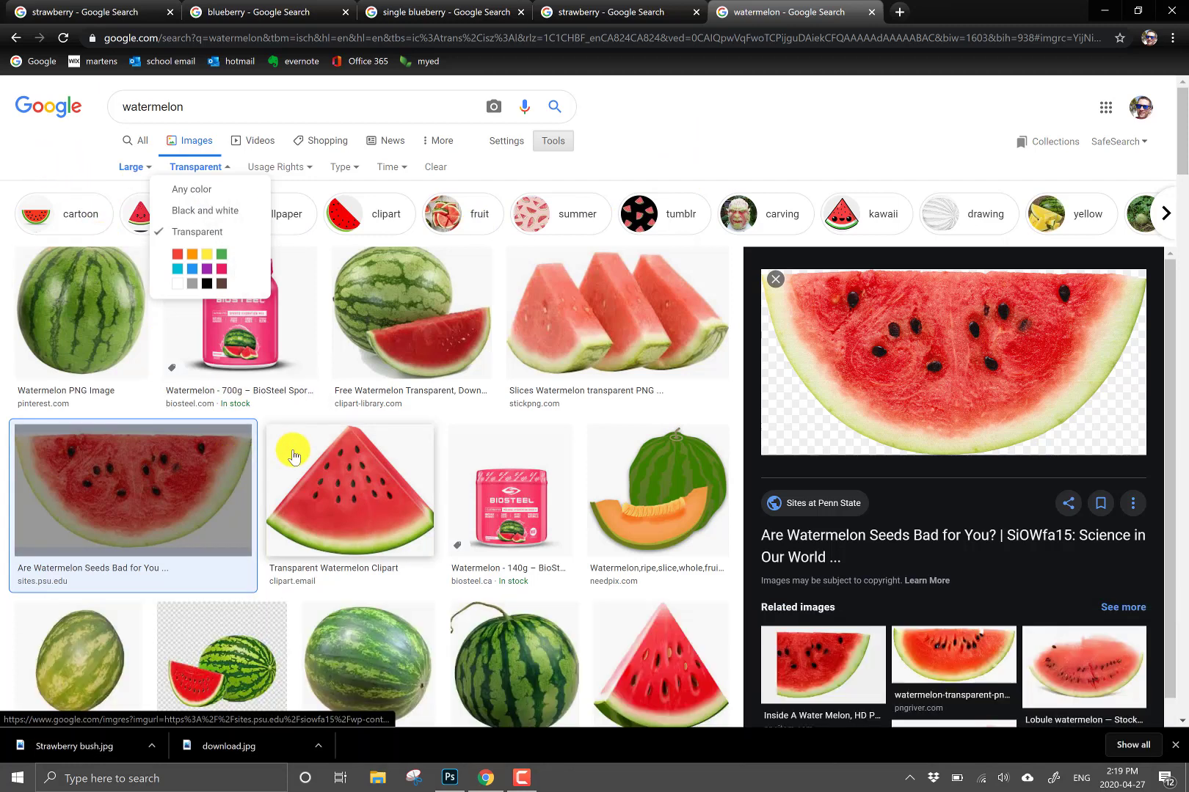
click(151, 499)
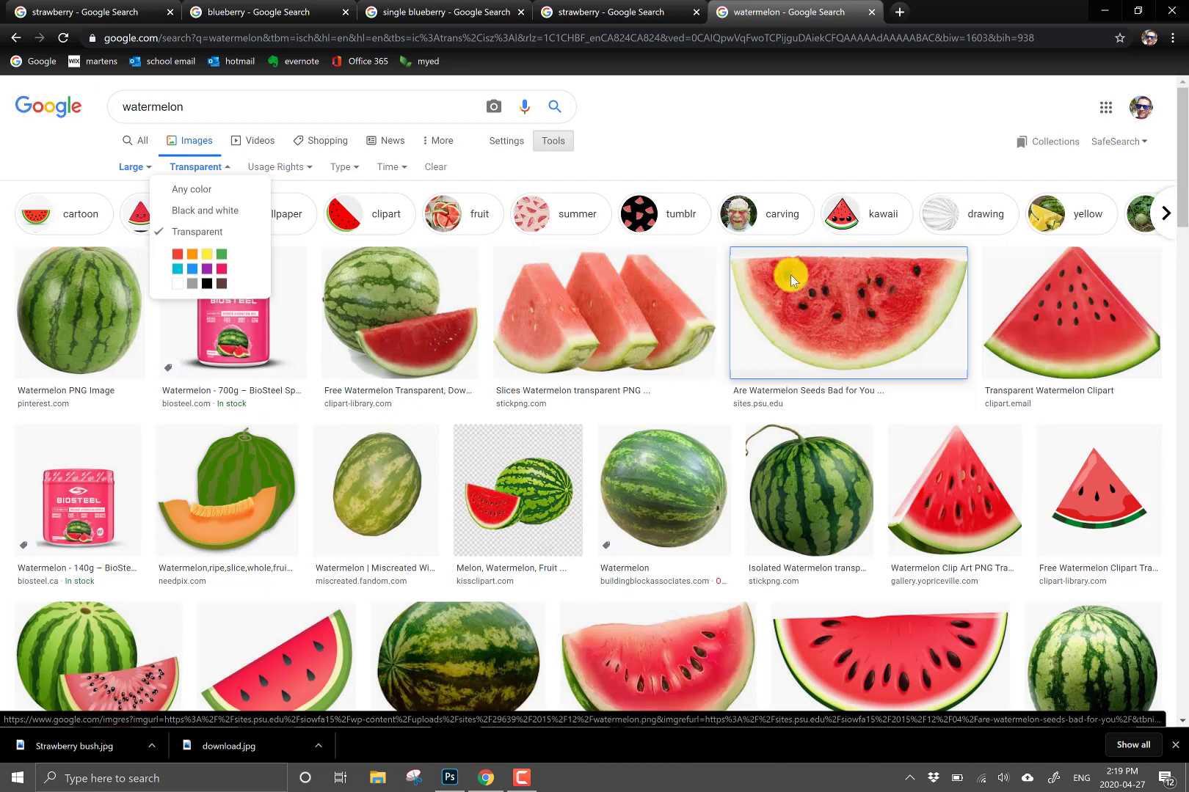
click(826, 290)
scroll(514, 294, down, 2)
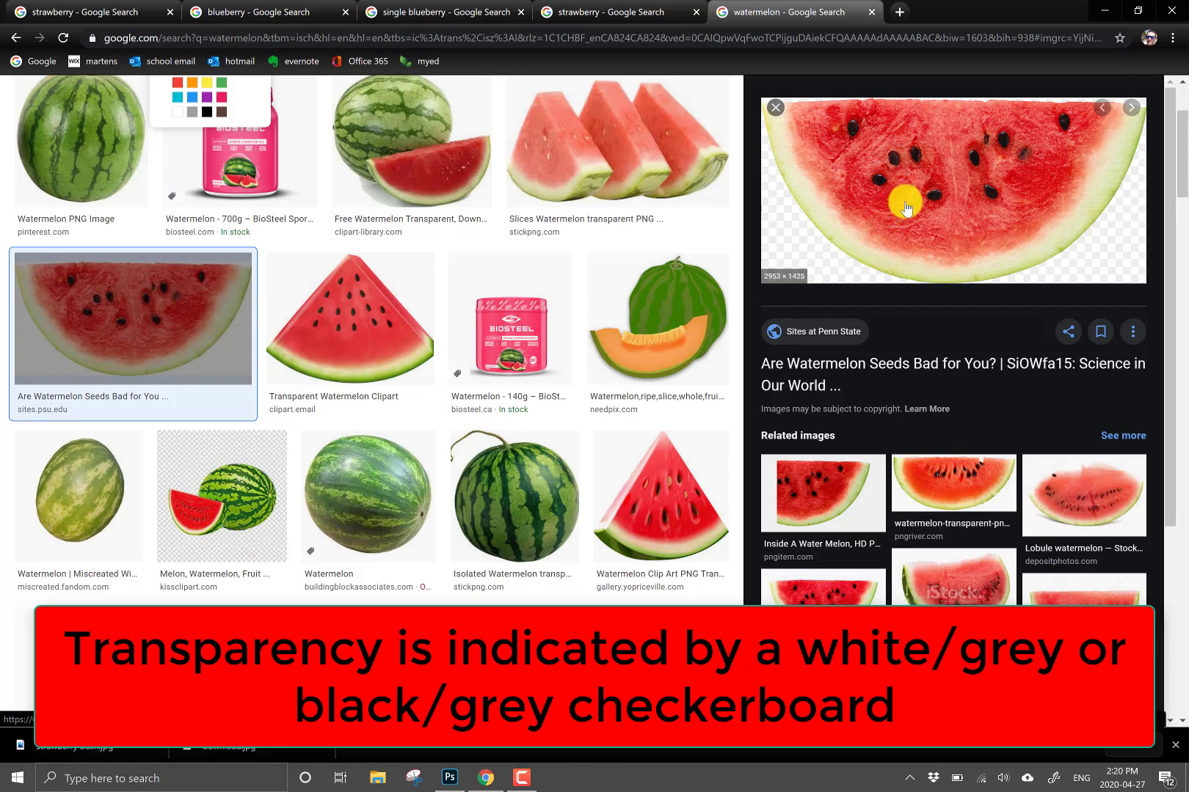
- Save the watermelon preview as PNG file 'watermelon' in Food Face, then switch to Photoshop
right_click(923, 179)
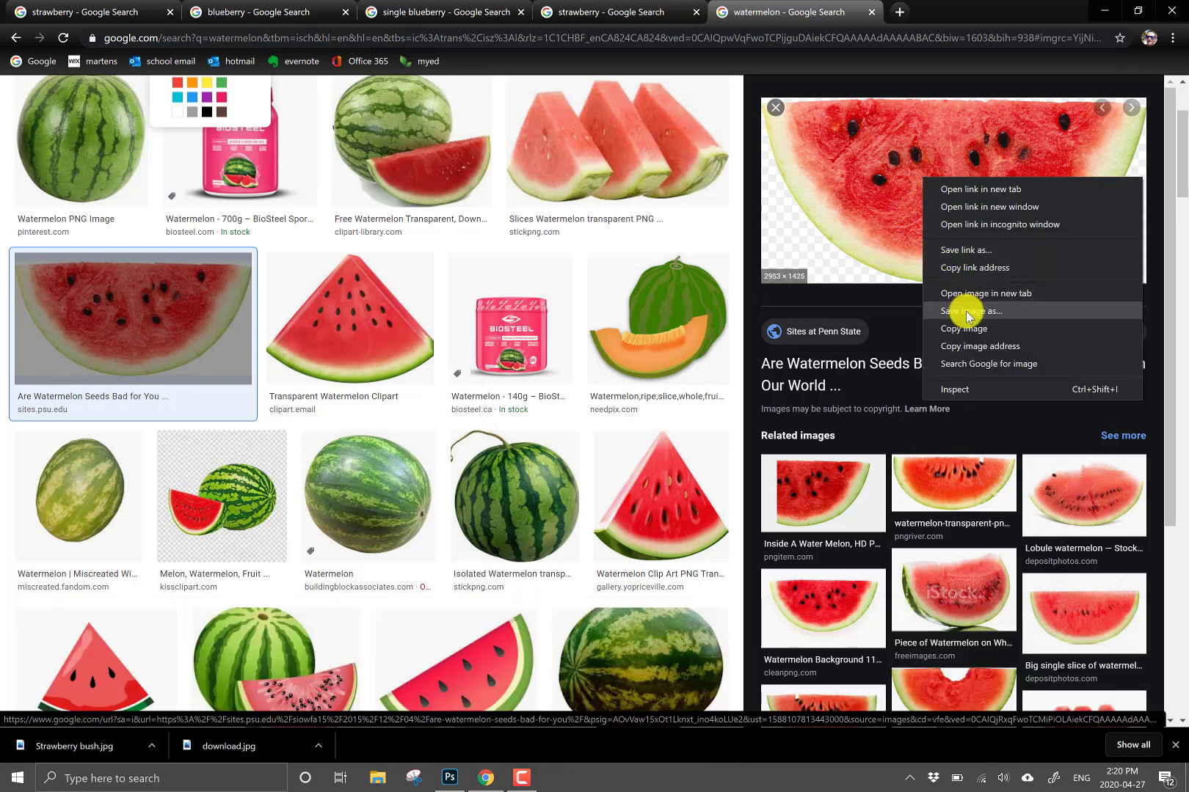
click(966, 311)
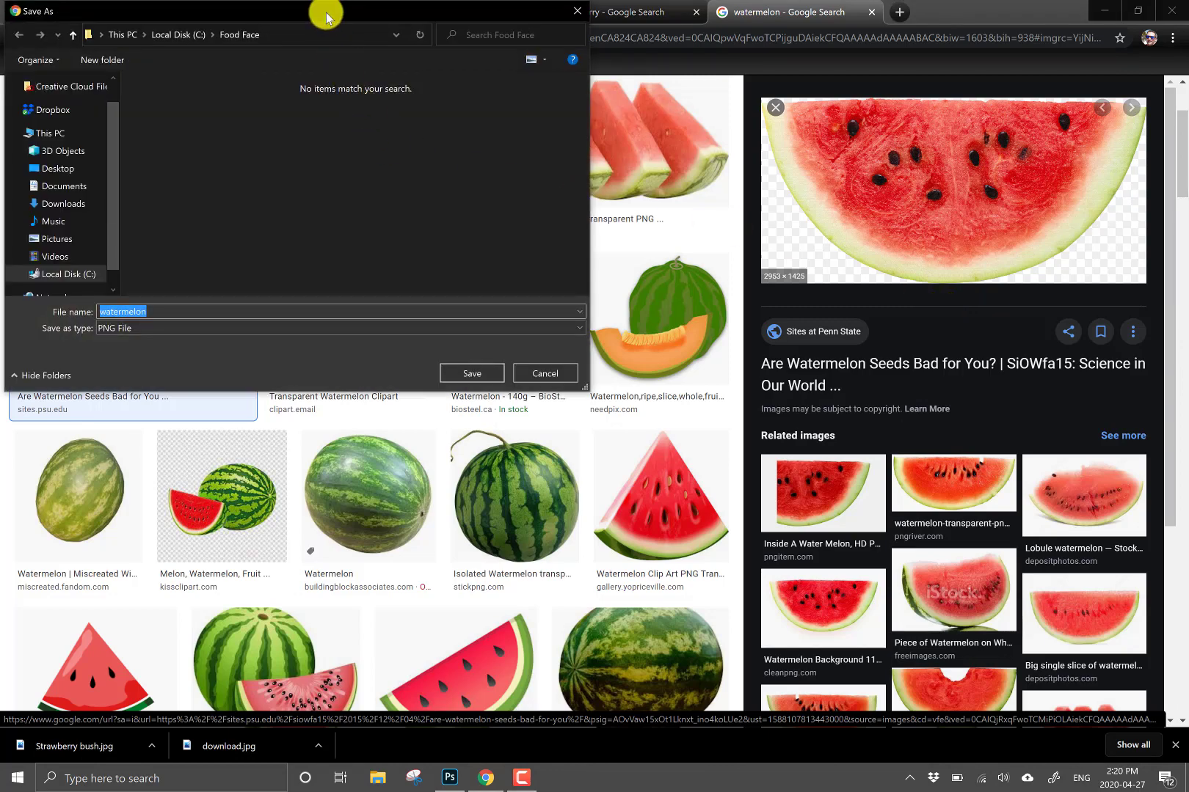
drag(326, 16, 626, 167)
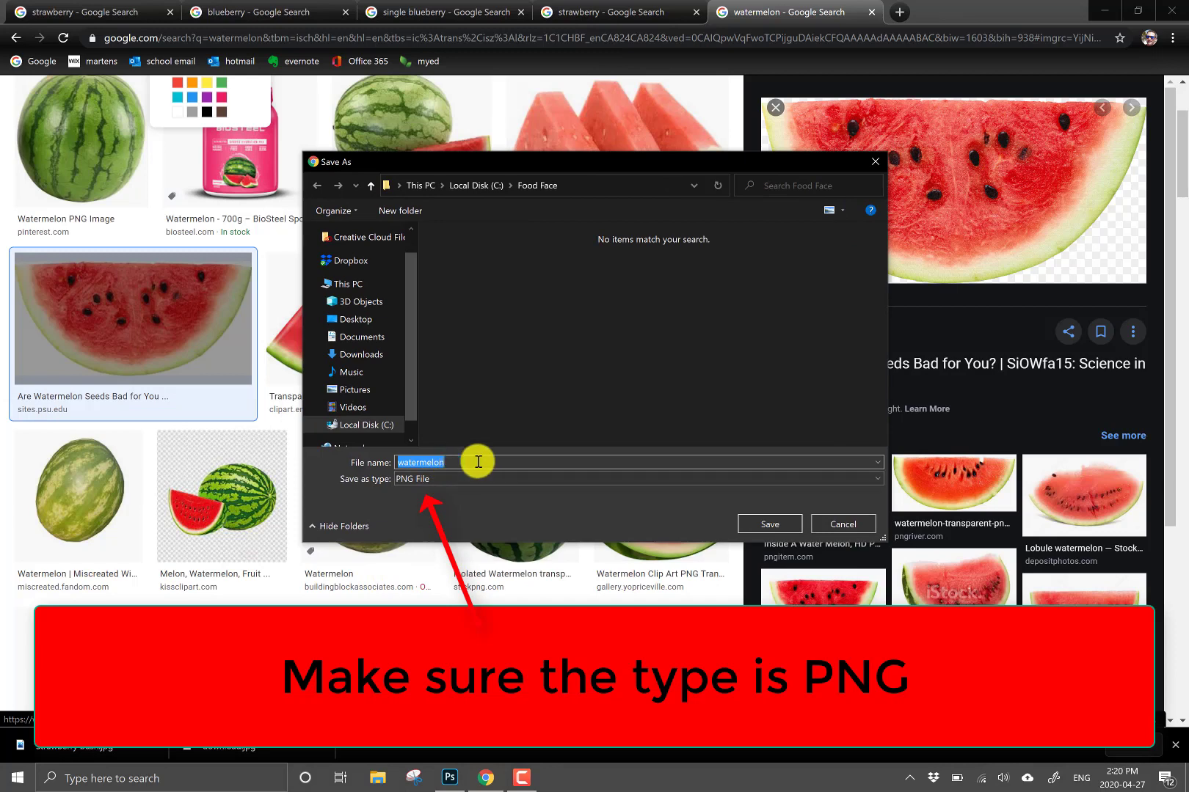
click(770, 522)
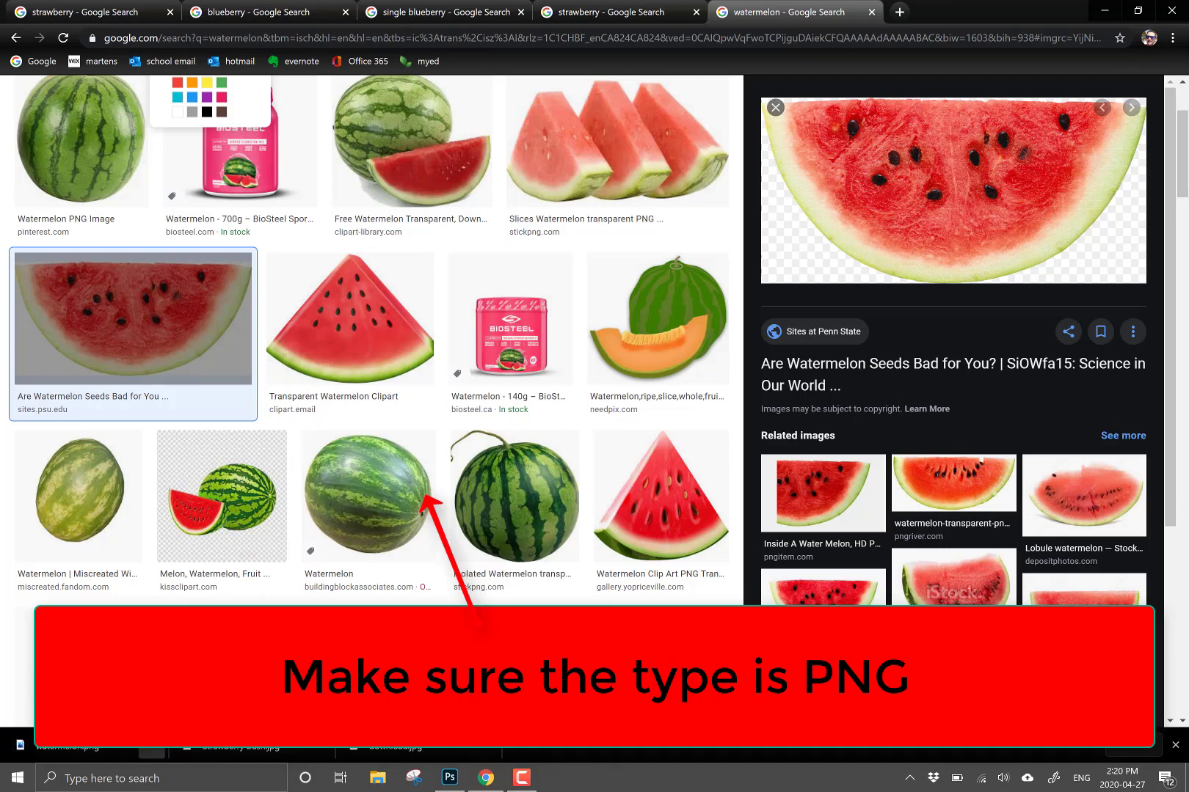
click(451, 780)
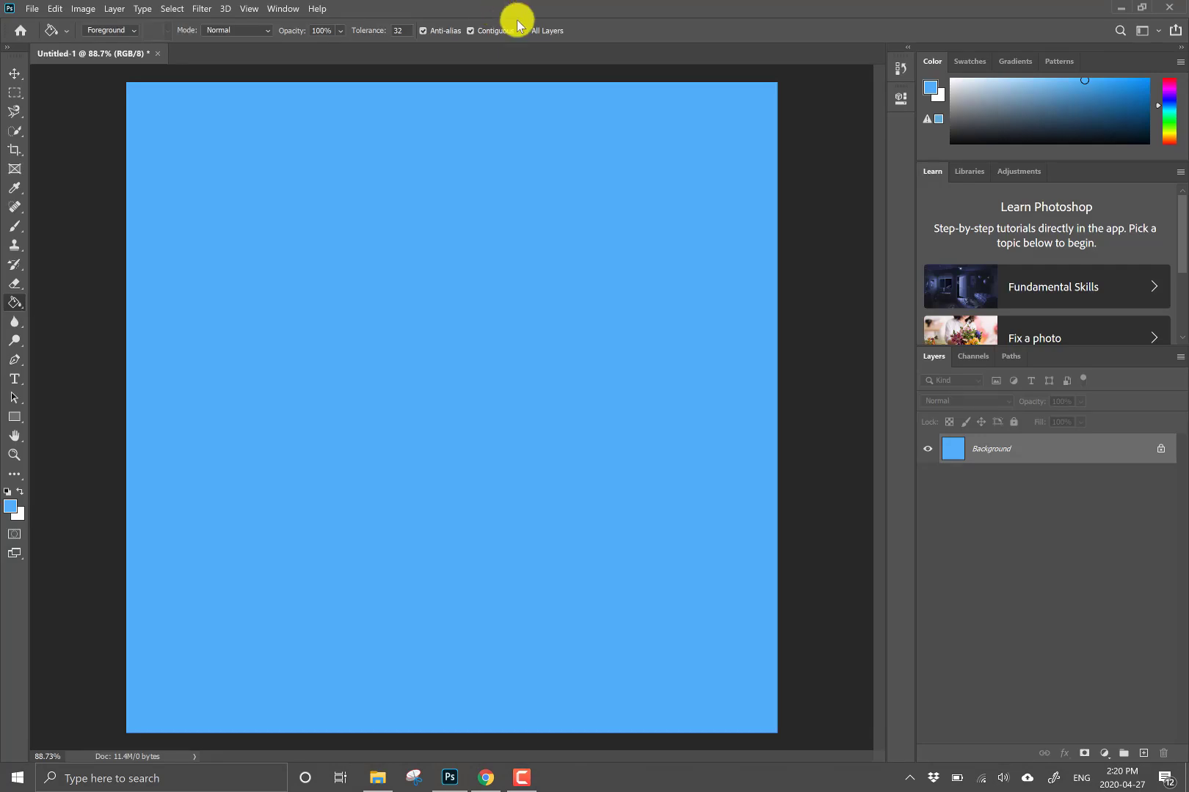
- Drag watermelon.png from the Food Face folder onto the blue Untitled-1 canvas as a placed layer
double_click(507, 16)
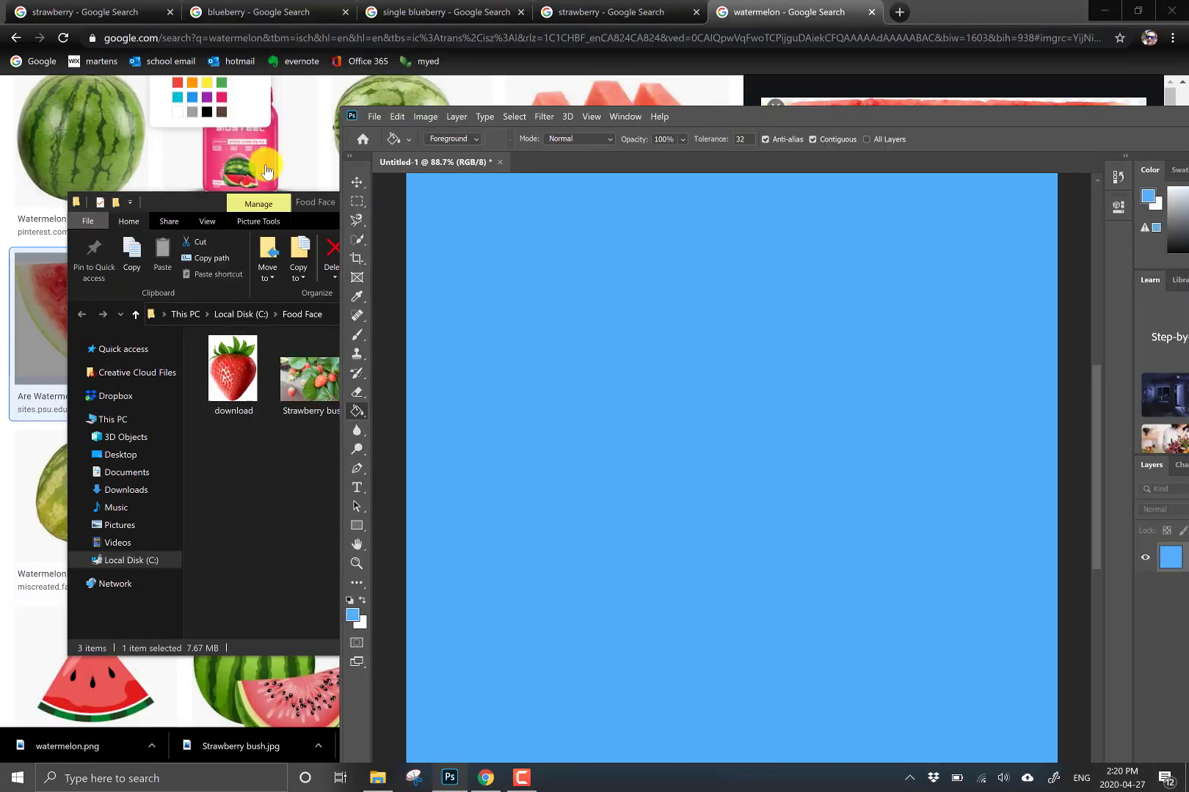
click(198, 204)
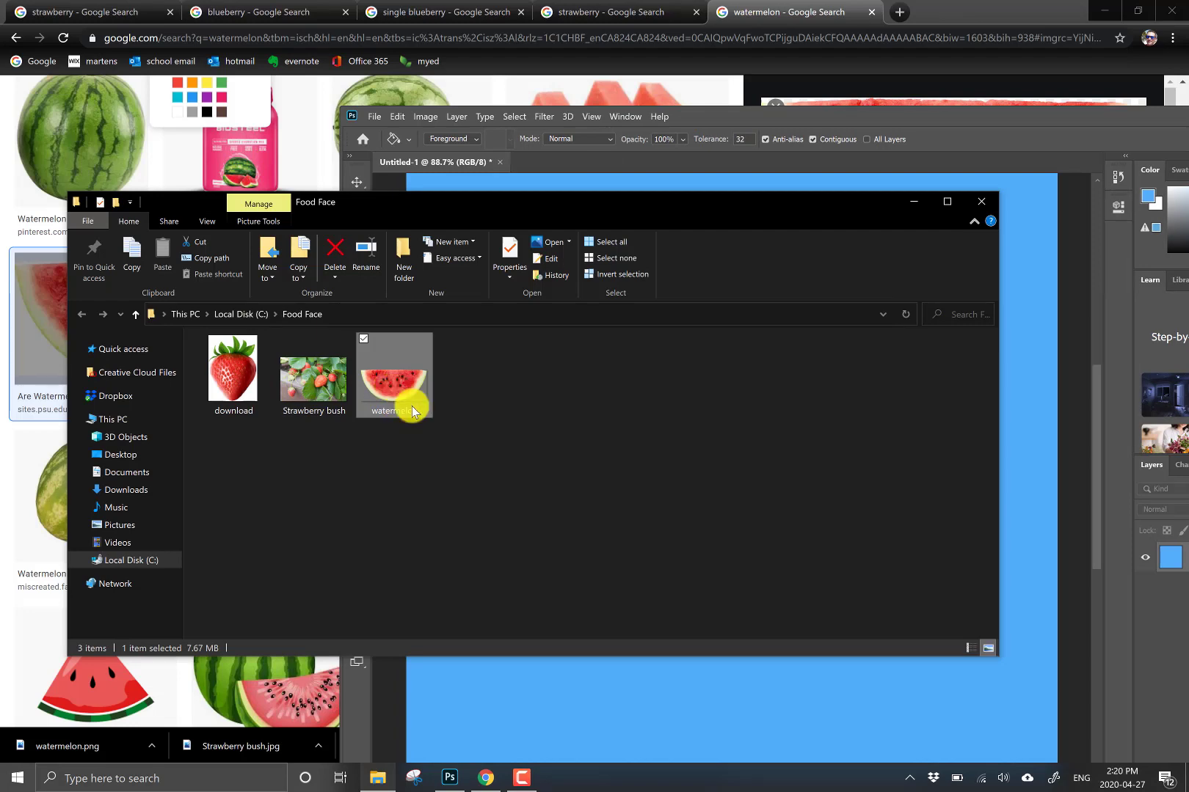
drag(412, 406, 679, 708)
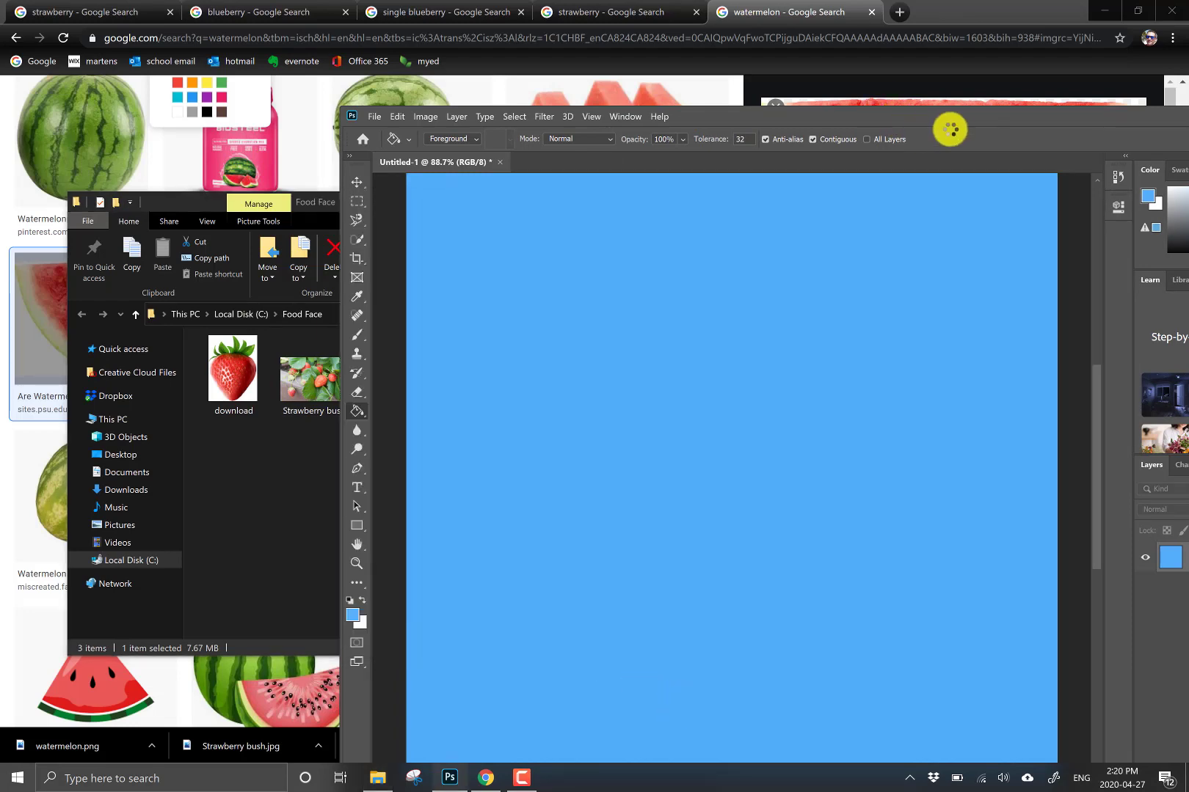
drag(971, 120, 650, 1)
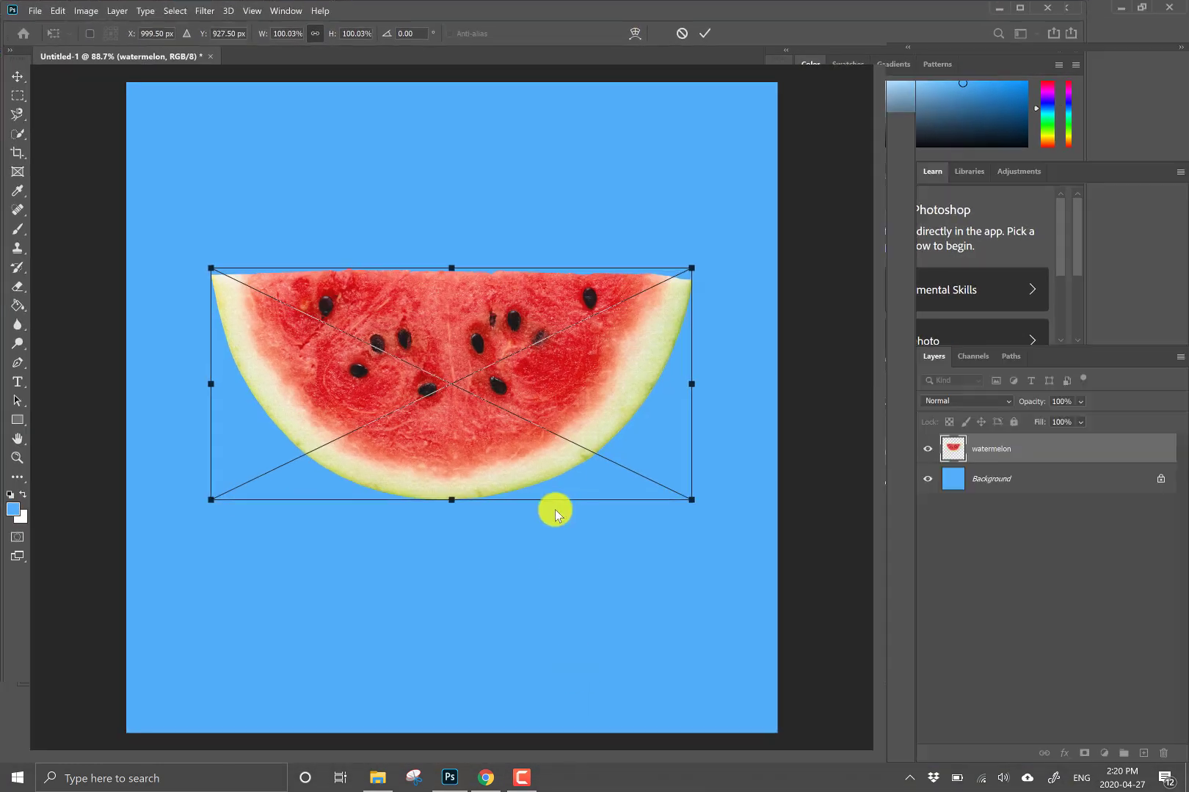